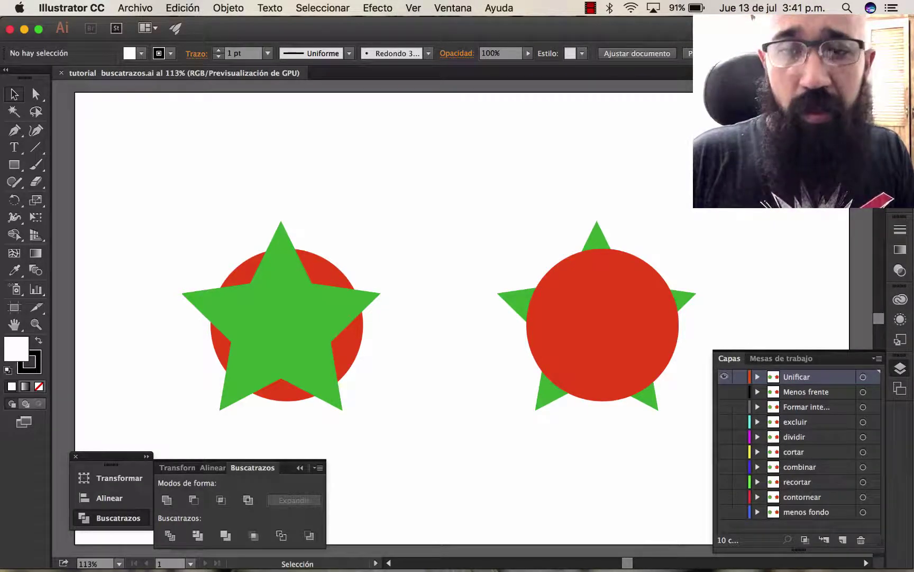
Browse the panel list, then expand and collapse the intersect layer to check its contents
click(453, 7)
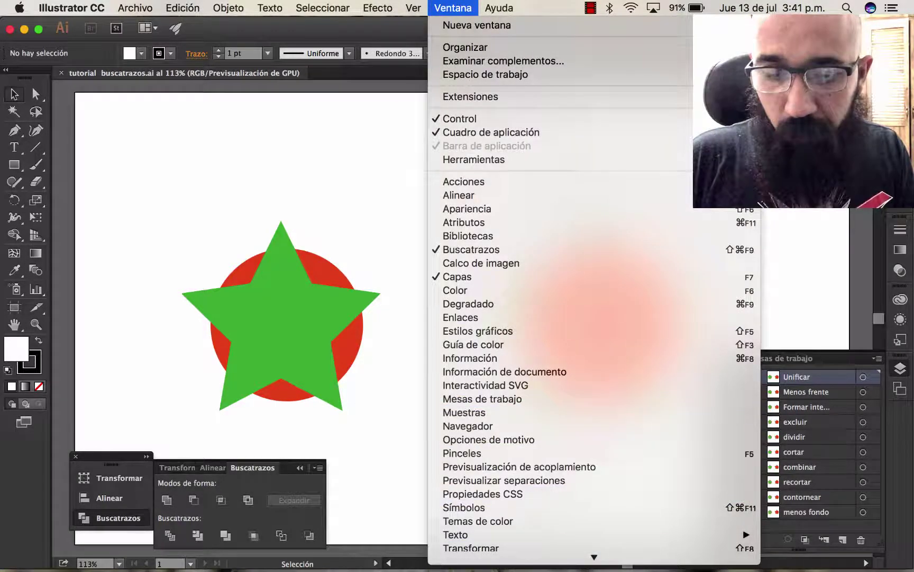
scroll(608, 318, down, 3)
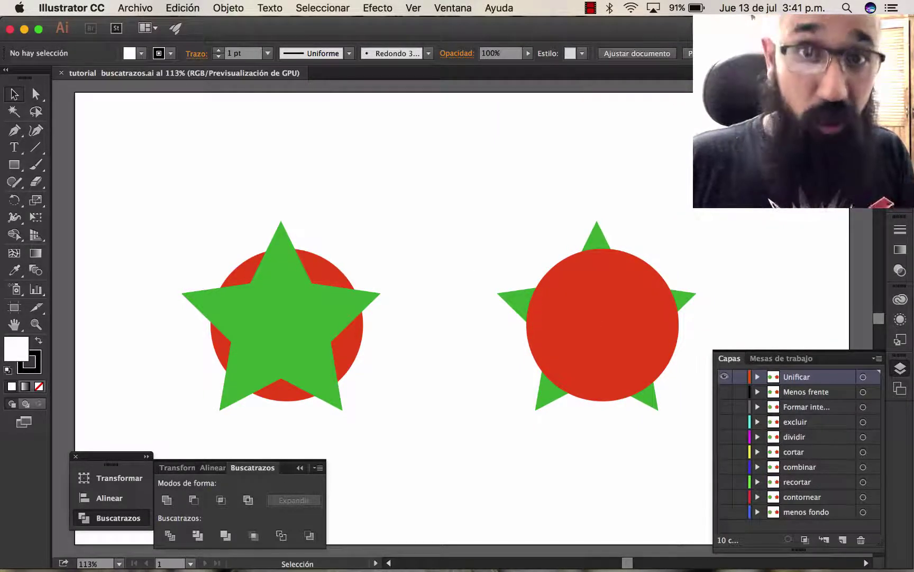
click(758, 407)
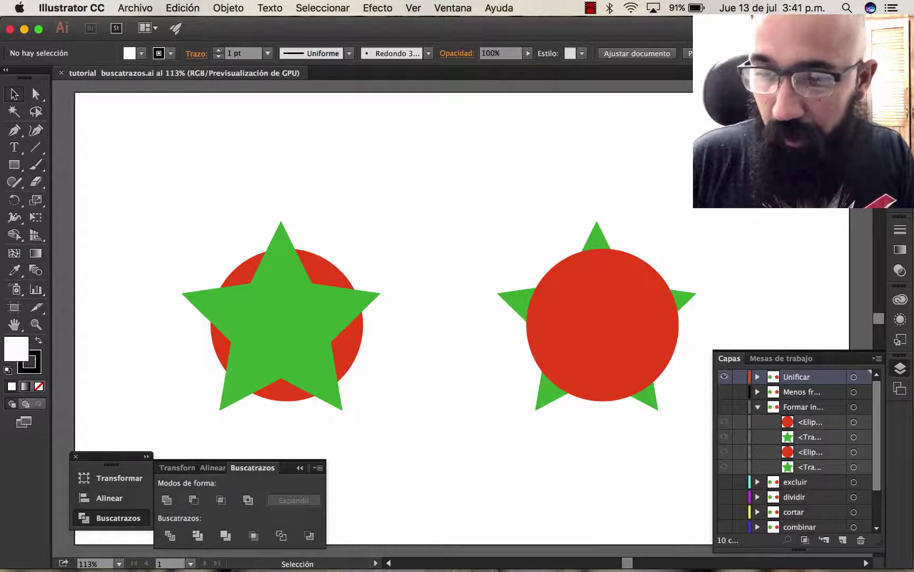
click(757, 406)
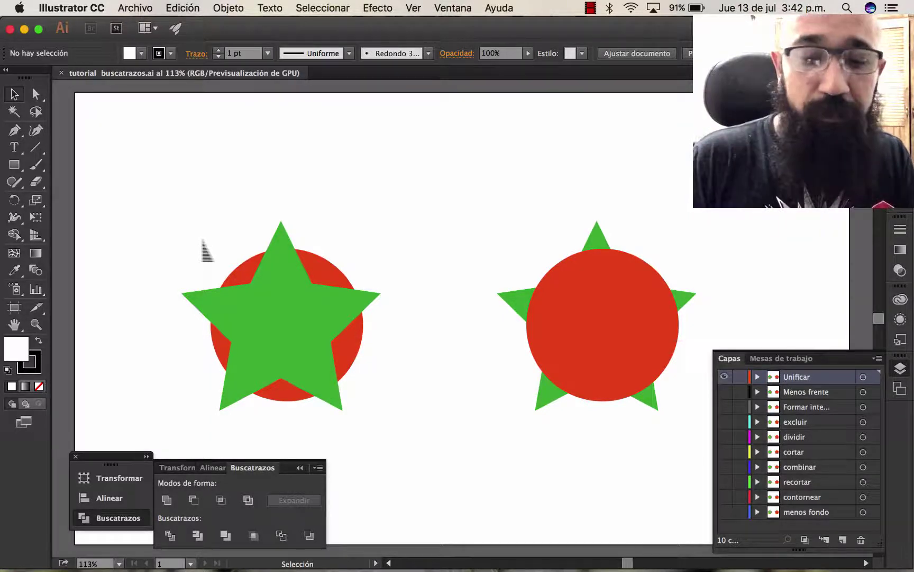
Unite the left and right star-circle pairs with Unificar, deselect, and hide the Unificar layer
drag(213, 245, 381, 343)
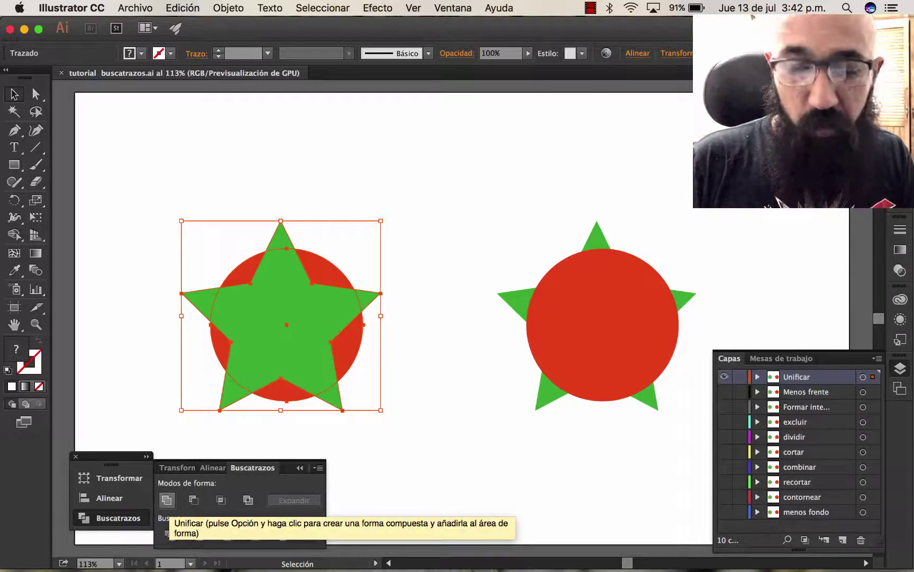
click(167, 499)
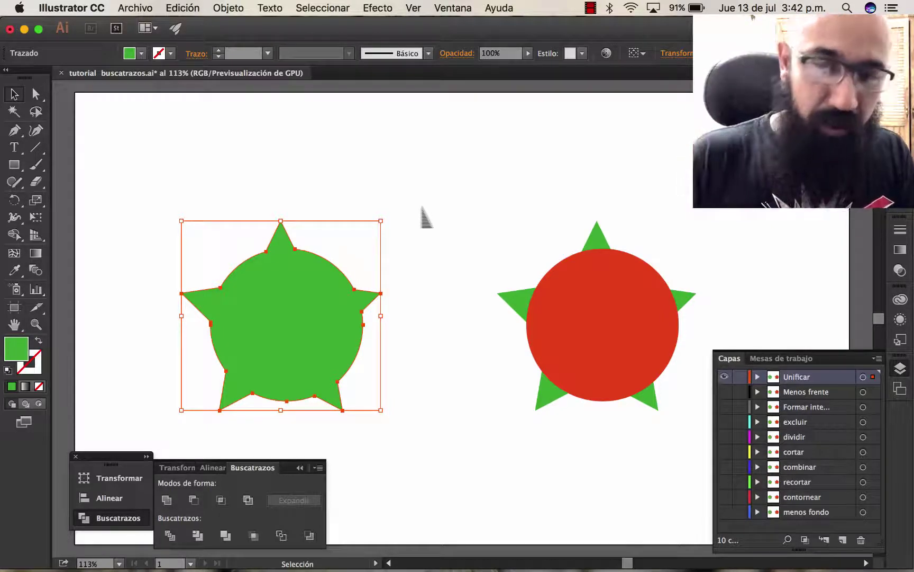
click(645, 350)
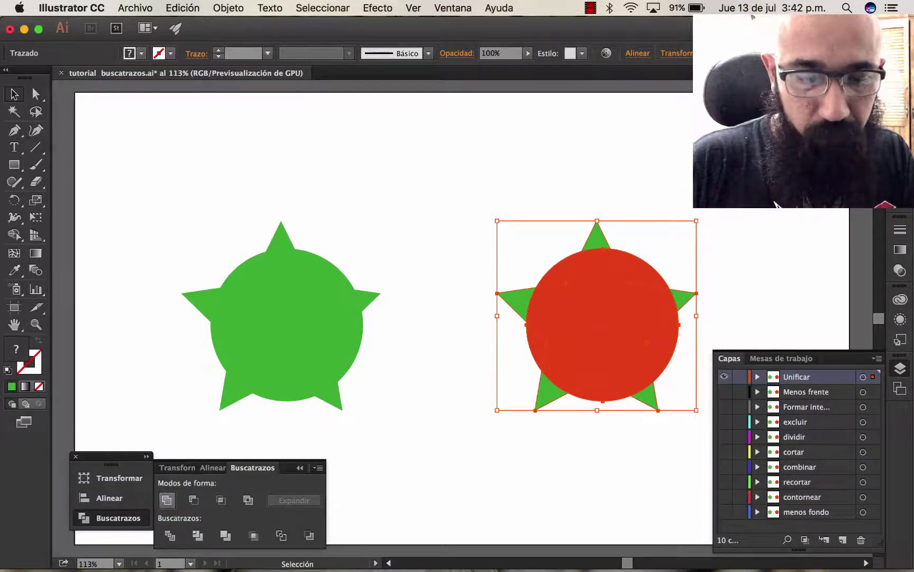
click(166, 500)
click(414, 310)
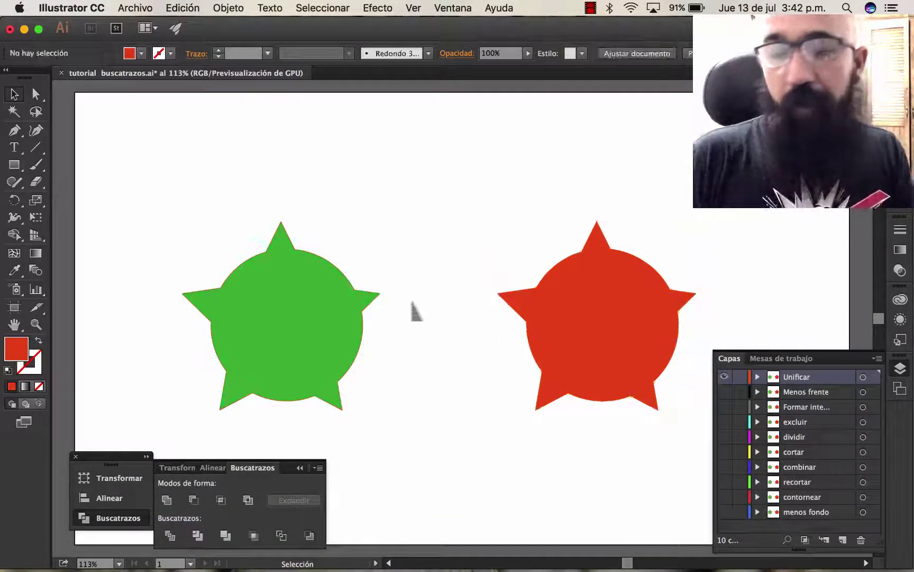
click(725, 376)
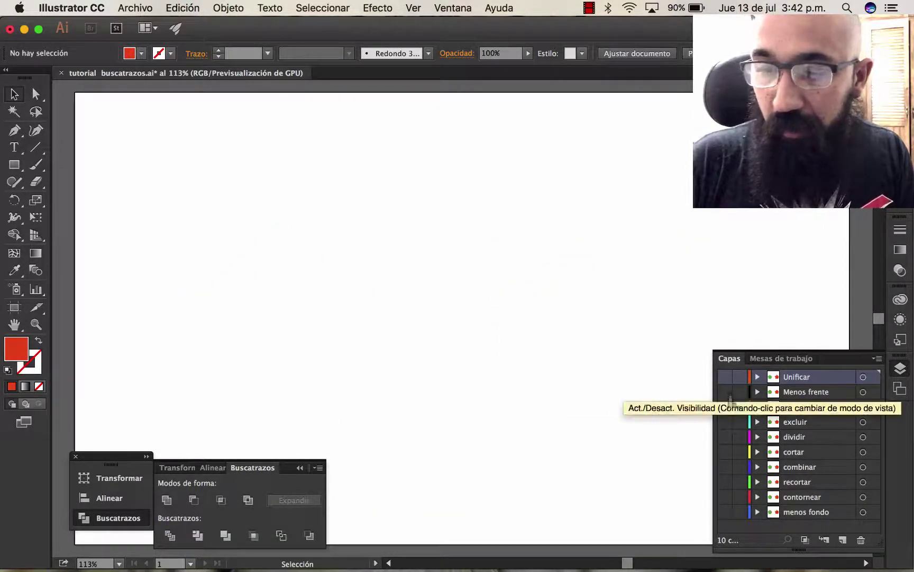
Show Menos frente, apply Minus Front to both pairs, then switch visibility to Formar intersección
click(724, 392)
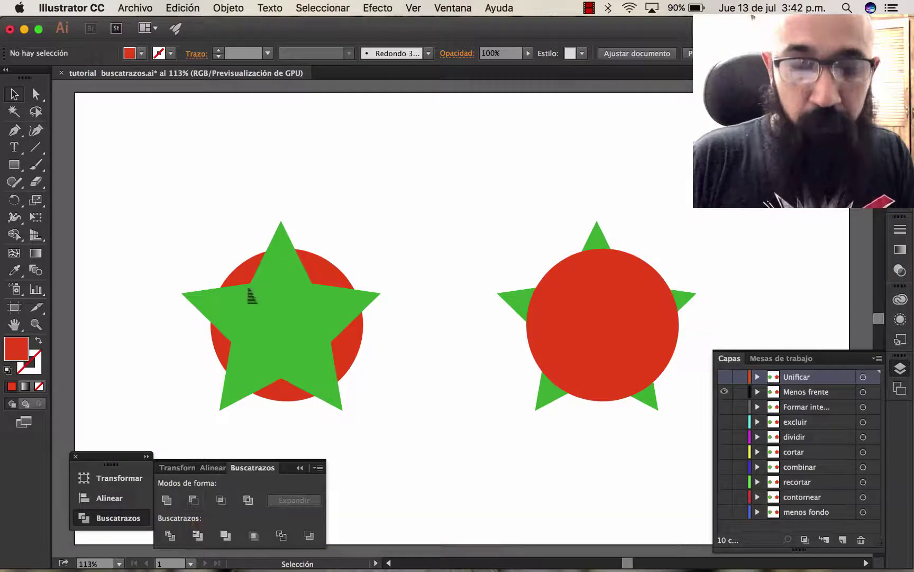
drag(206, 217, 419, 380)
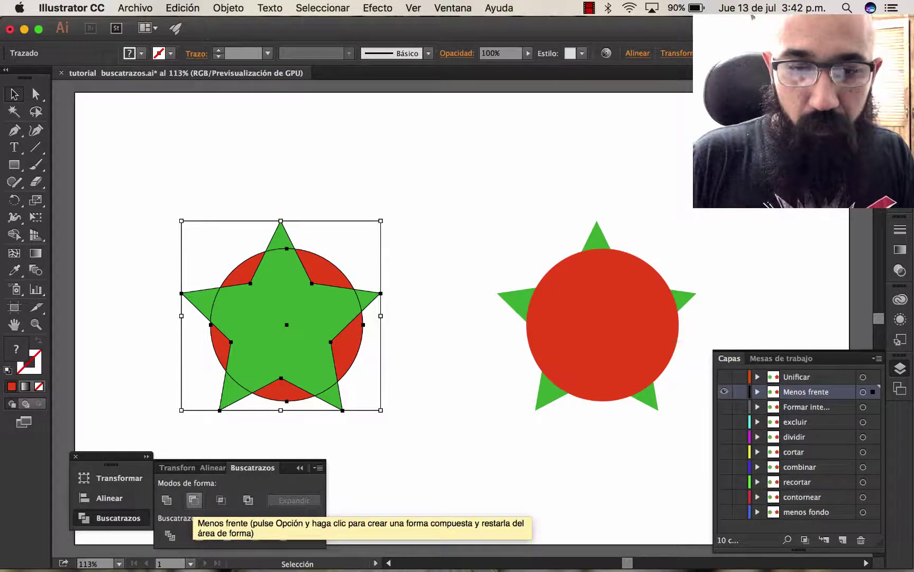
click(193, 500)
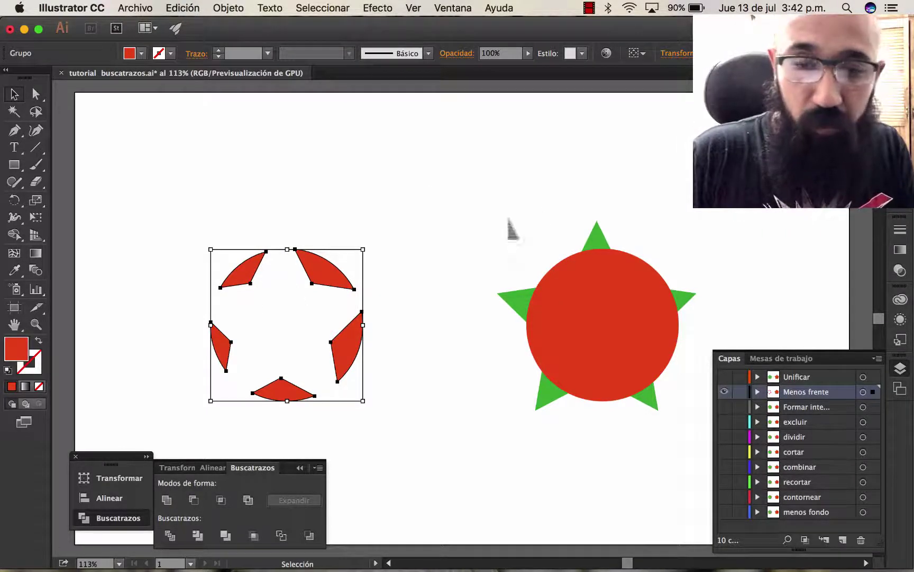
click(637, 367)
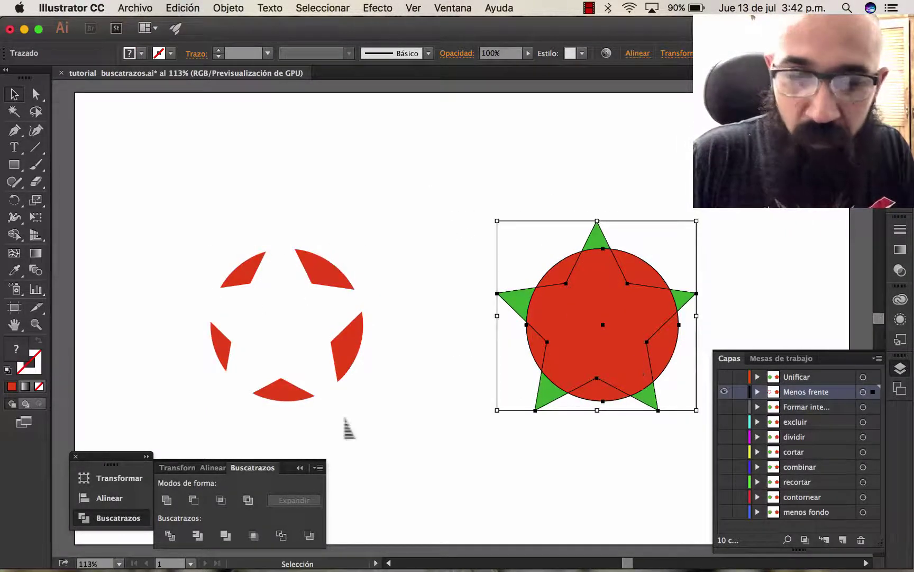
click(194, 499)
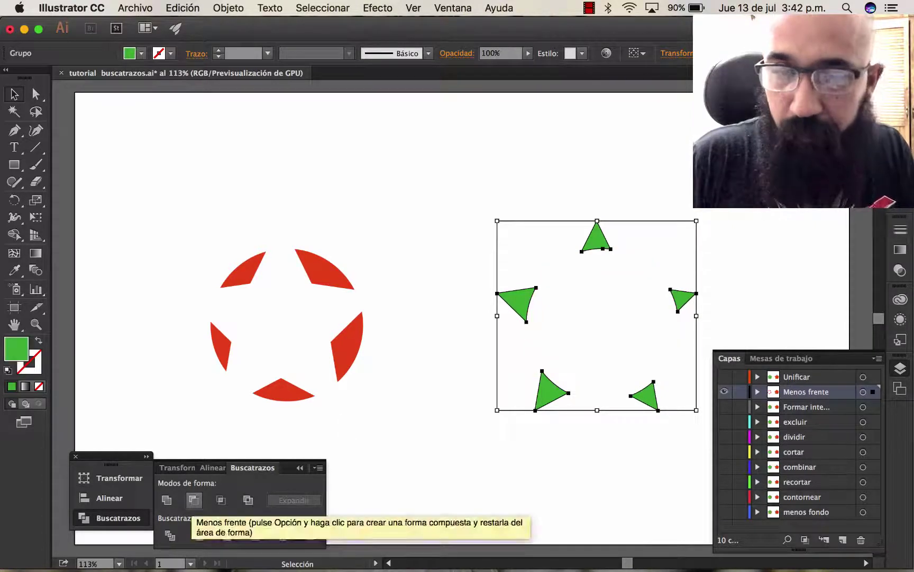
click(422, 385)
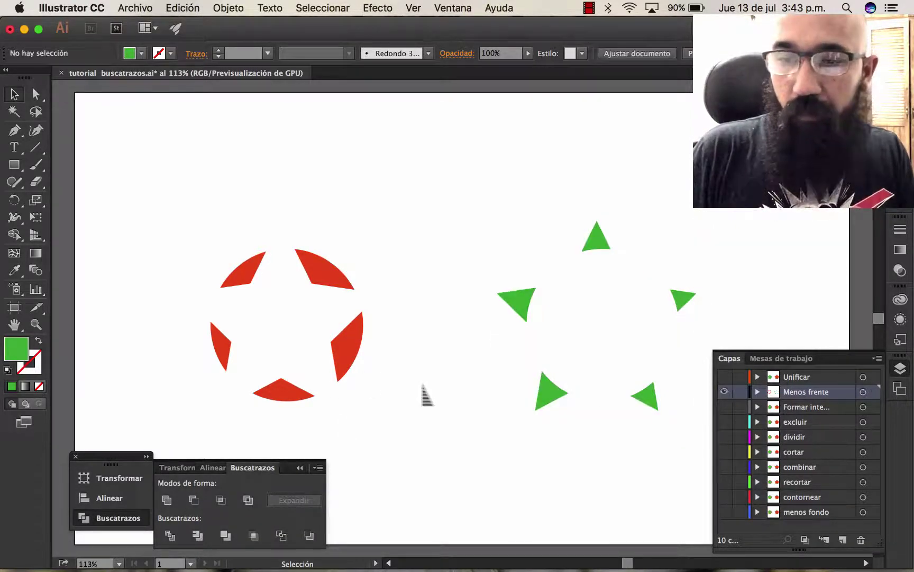
click(724, 391)
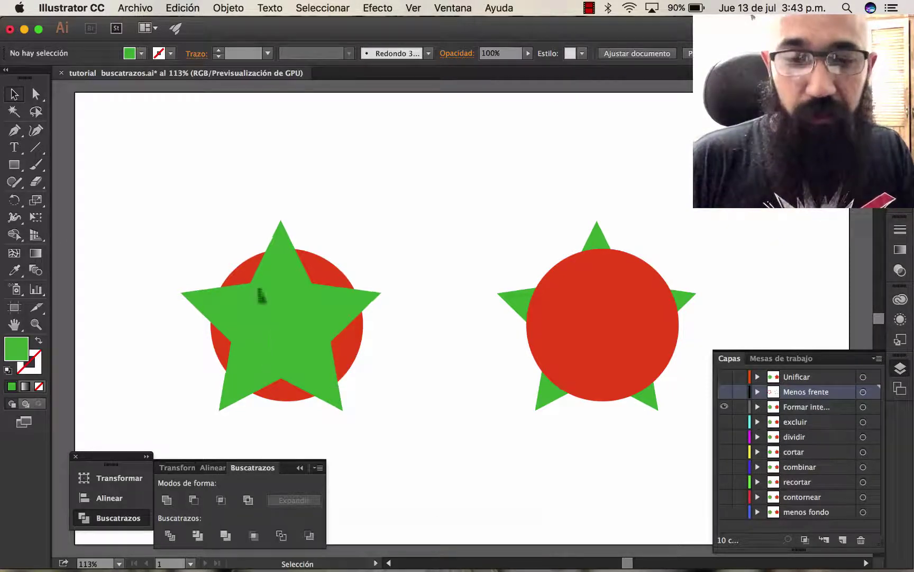
Intersect the left star-circle pair, undoing and reapplying Formar intersección once
drag(200, 237, 384, 355)
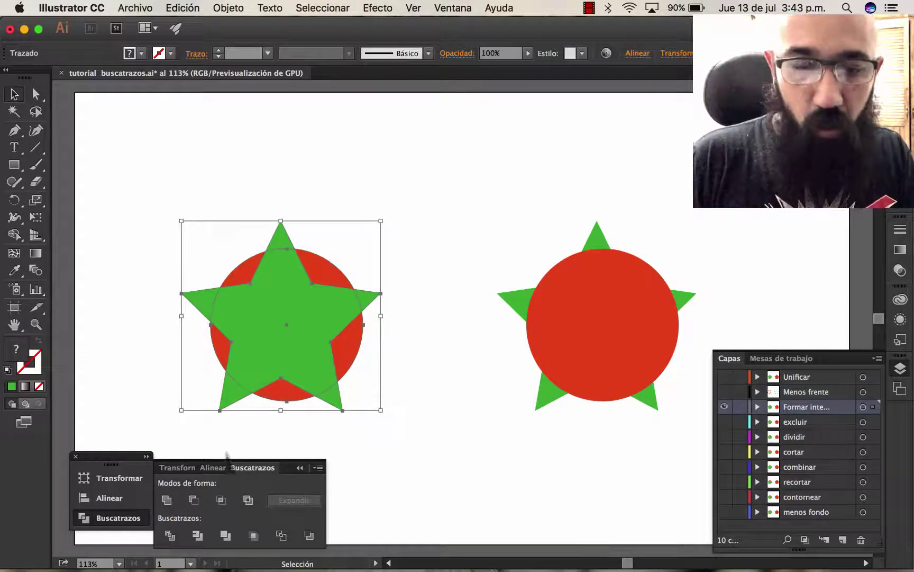
click(221, 500)
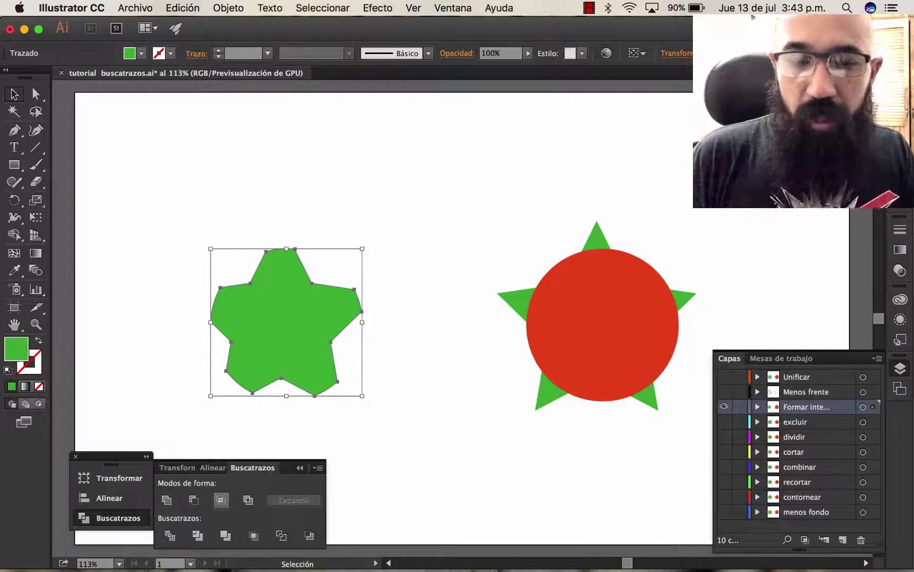
key(ctrl+z)
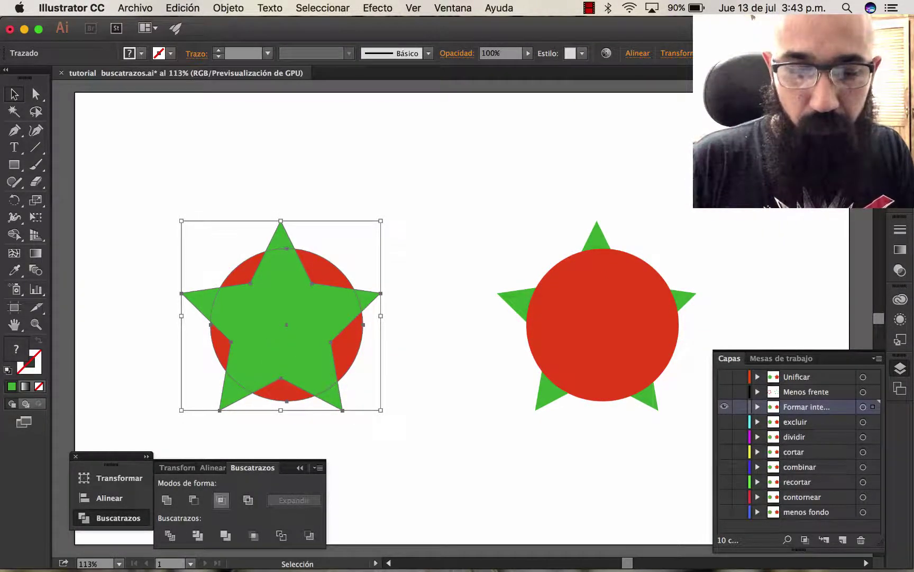
click(222, 499)
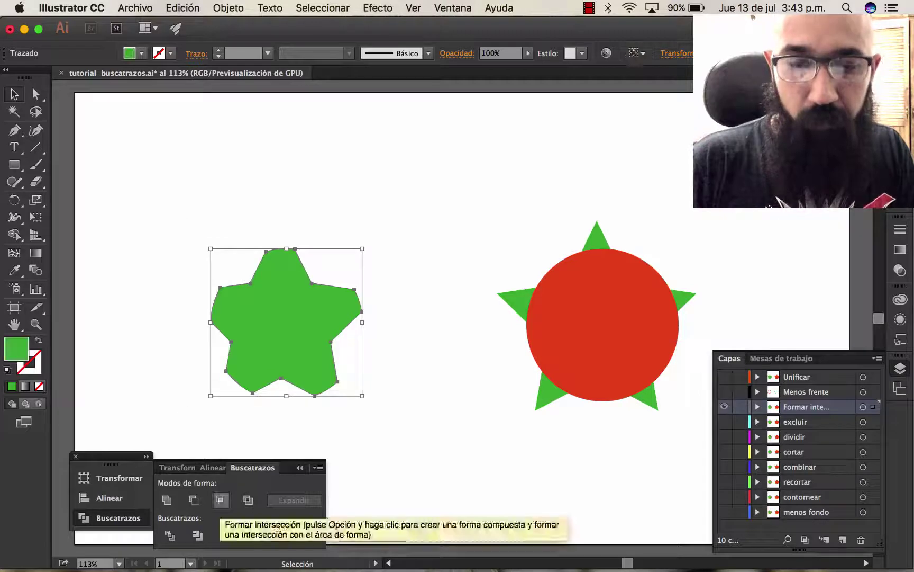
Intersect the right pair into a red star, hide that layer, and show excluir
click(672, 371)
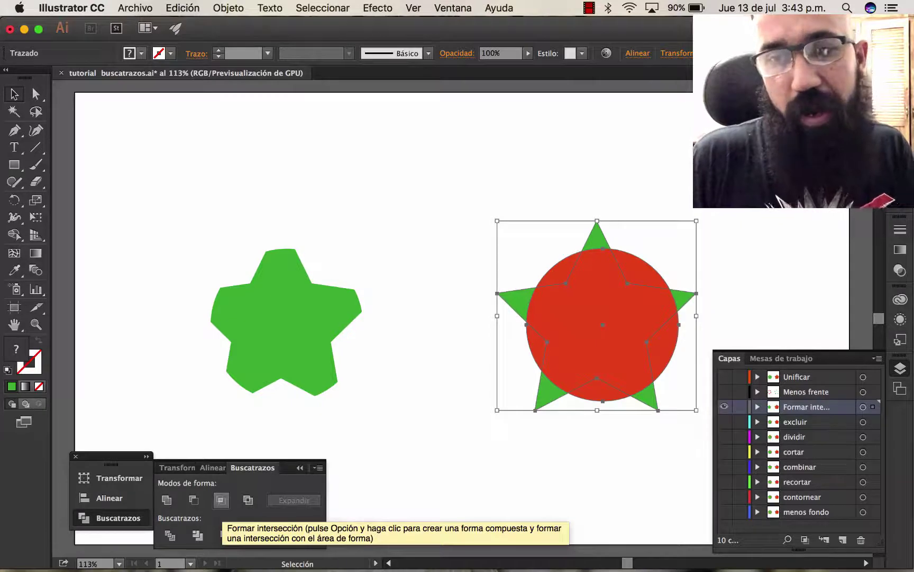
click(221, 499)
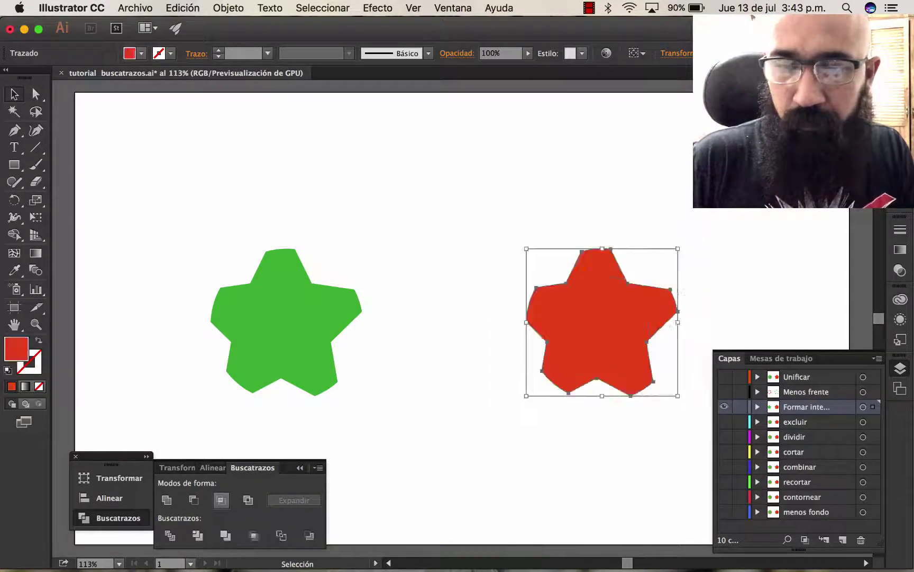
click(460, 343)
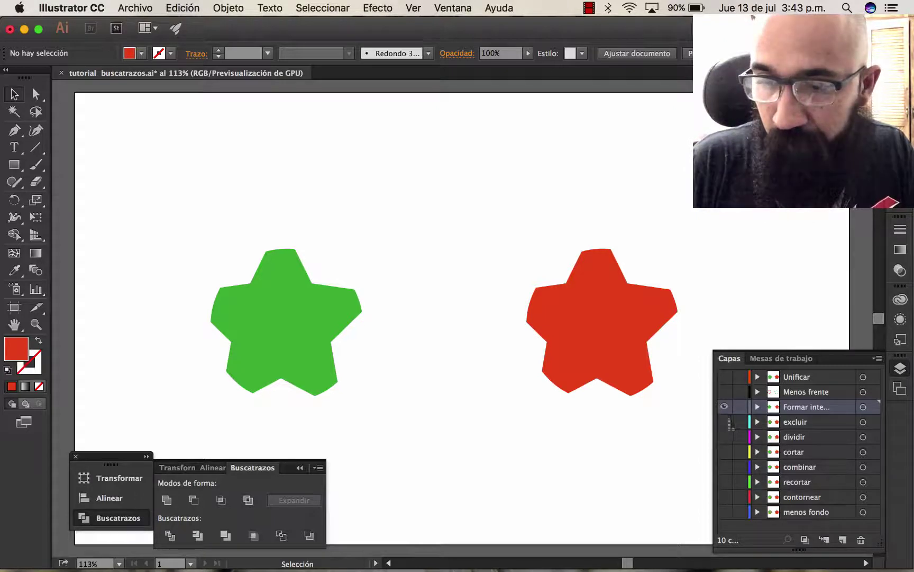
click(725, 407)
click(724, 421)
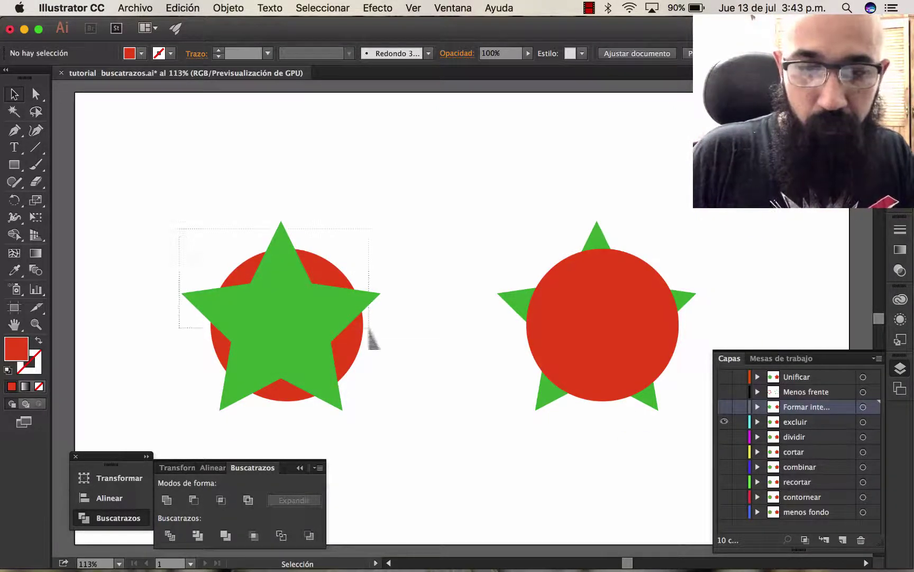
Apply Excluir to the left and right star-circle pairs, deselect, and hide the excluir layer
drag(180, 229, 373, 336)
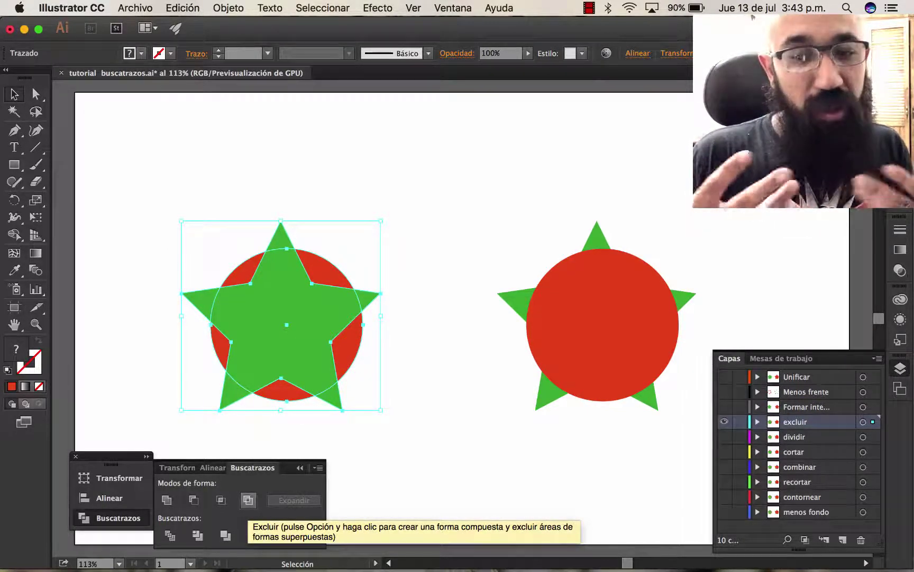
click(248, 499)
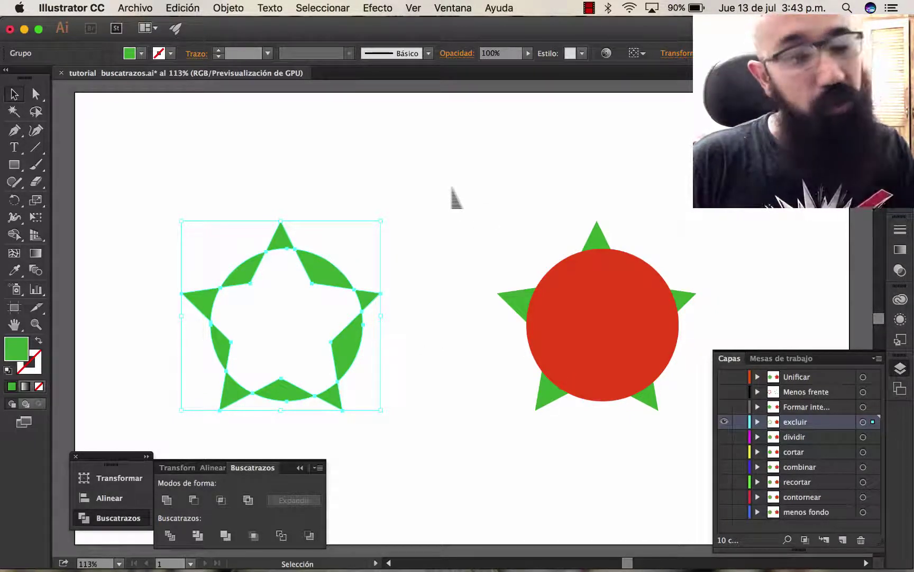
drag(452, 187, 702, 391)
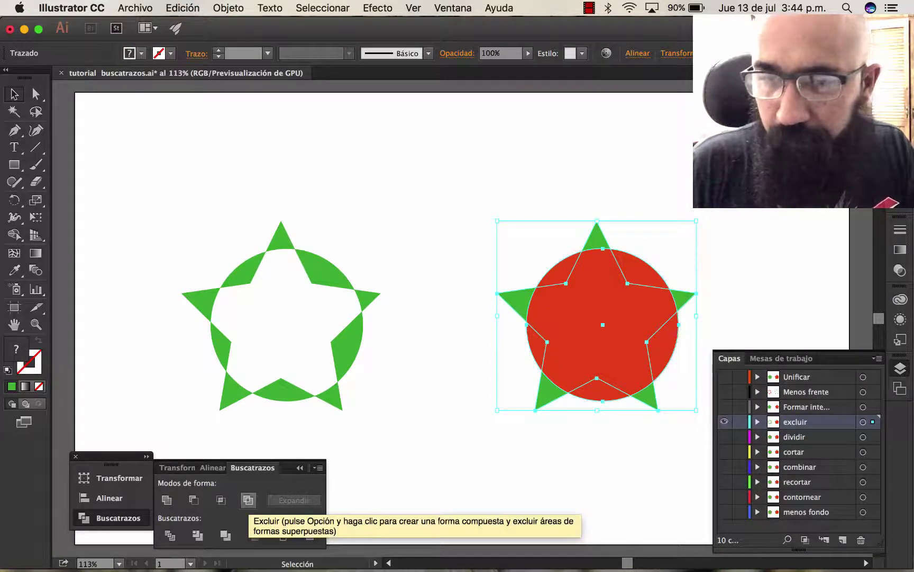
click(248, 500)
click(440, 442)
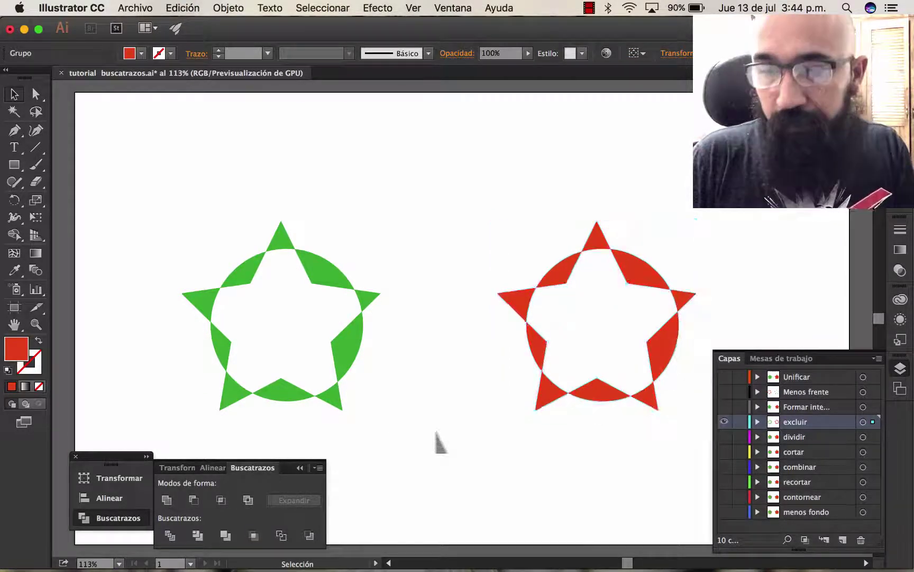
click(725, 421)
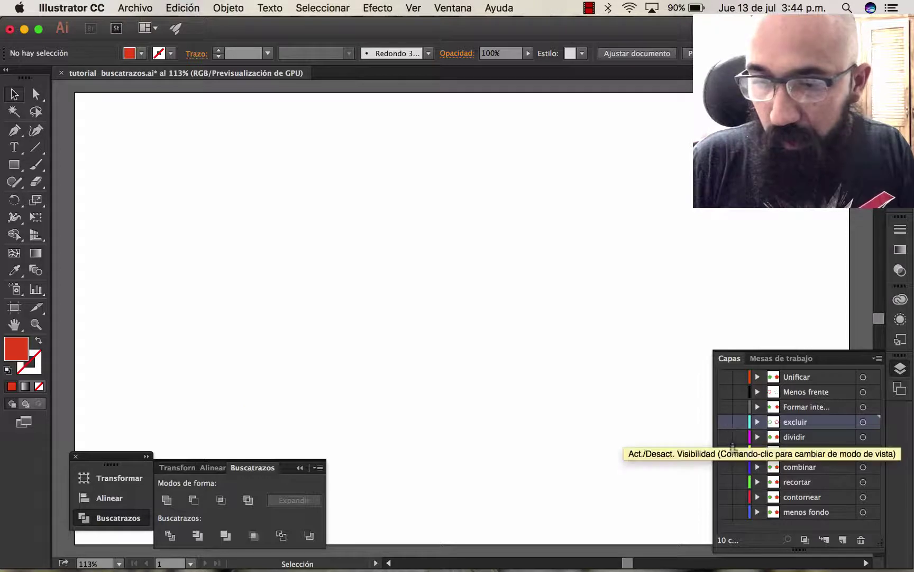
Show dividir, divide and ungroup the left pair, and pull four pieces apart
click(725, 437)
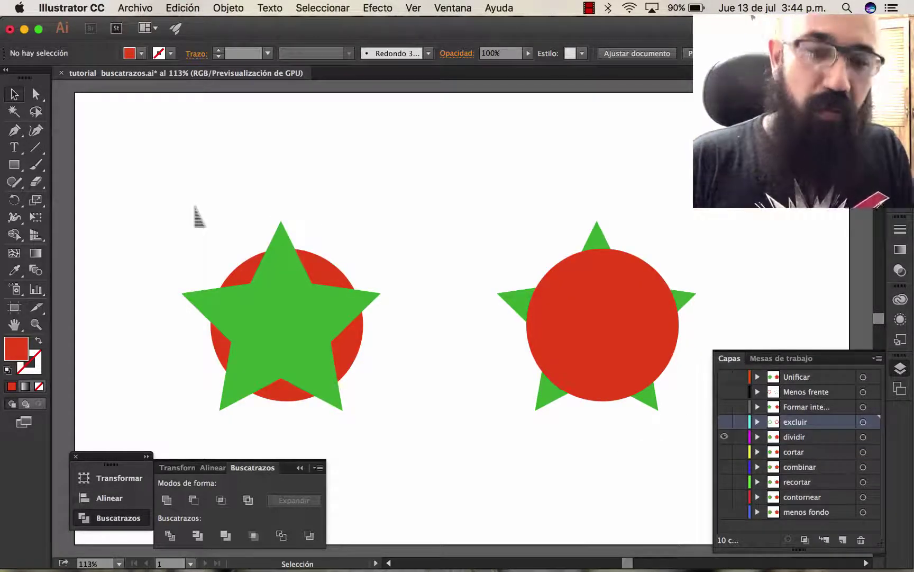
drag(194, 206, 409, 429)
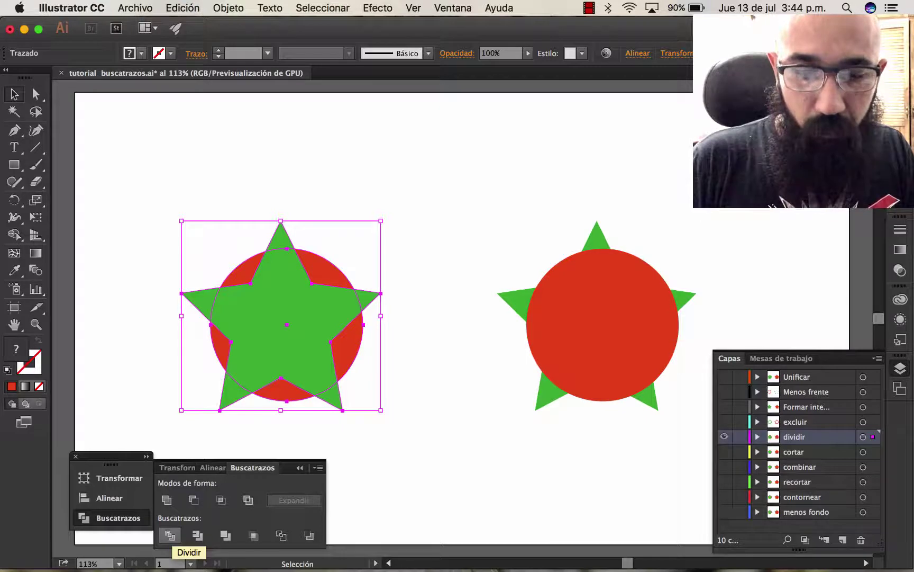
click(170, 536)
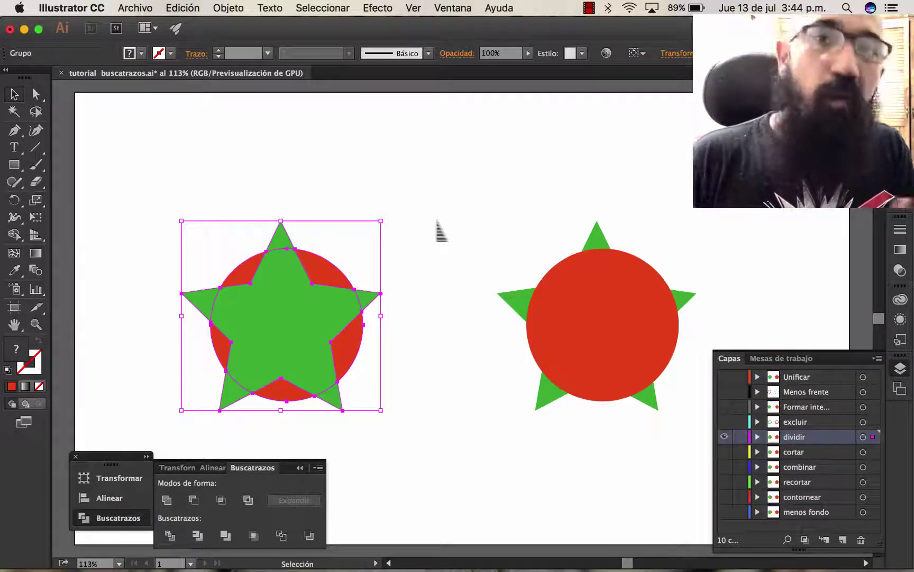
right_click(268, 314)
click(301, 394)
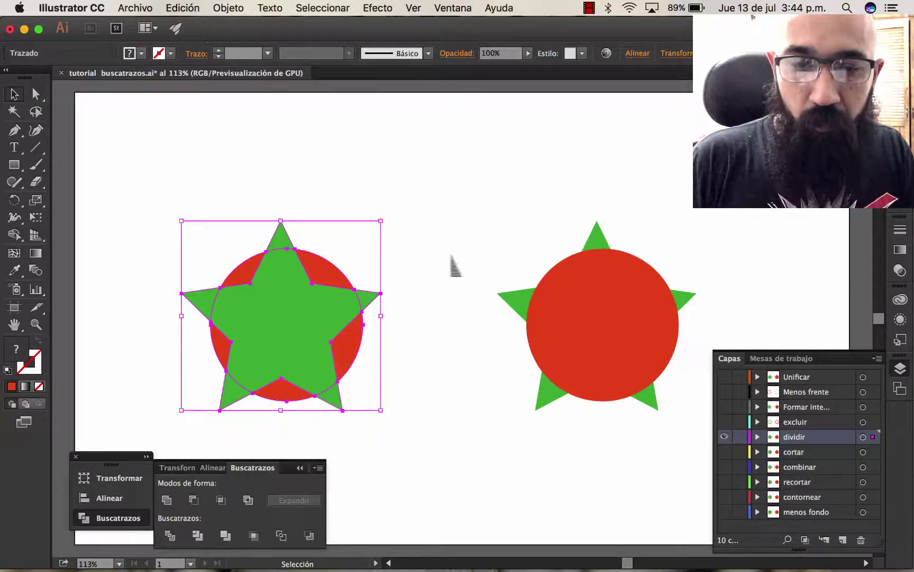
click(451, 256)
click(284, 314)
drag(285, 313, 380, 195)
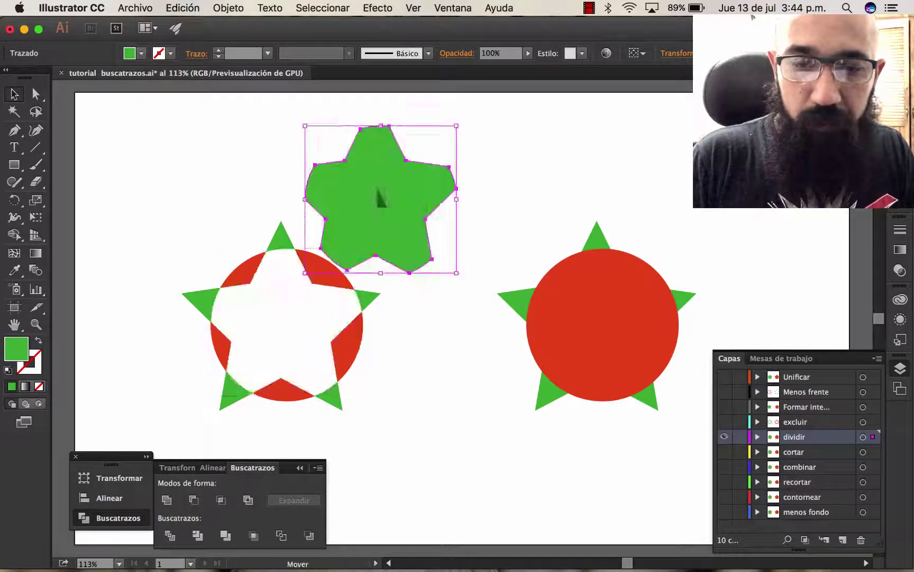
drag(311, 253, 181, 200)
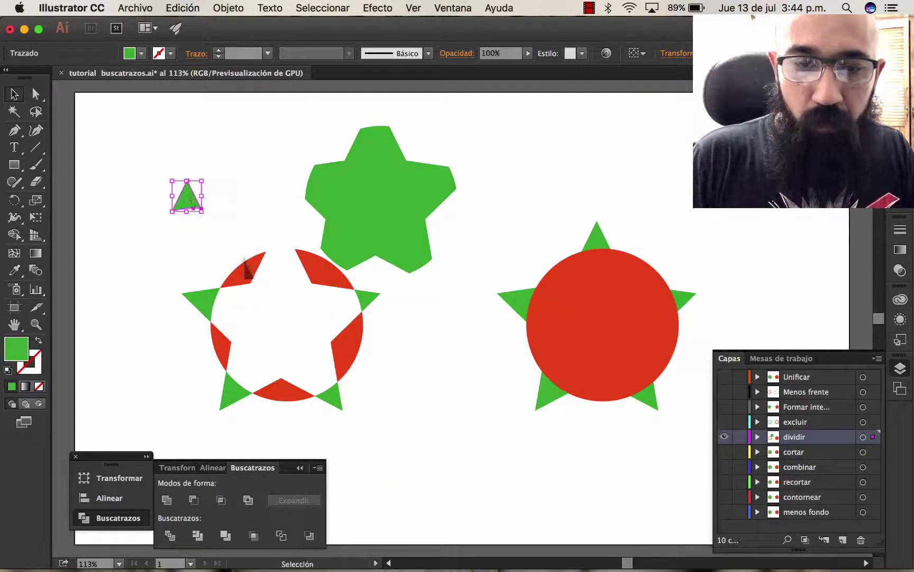
drag(256, 286, 177, 277)
drag(209, 310, 149, 337)
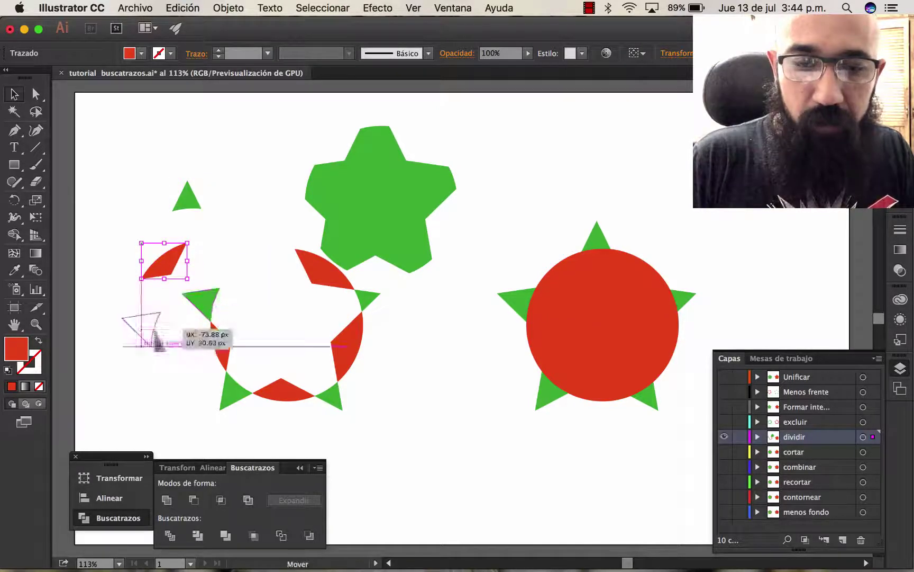
Divide and ungroup the right pair, move three pieces out, and hide the dividir layer
click(657, 397)
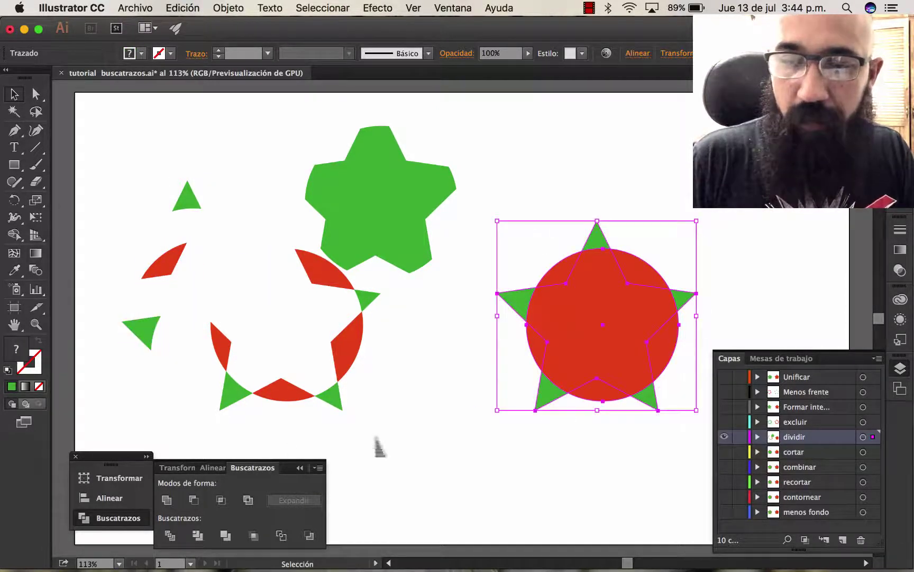
click(170, 535)
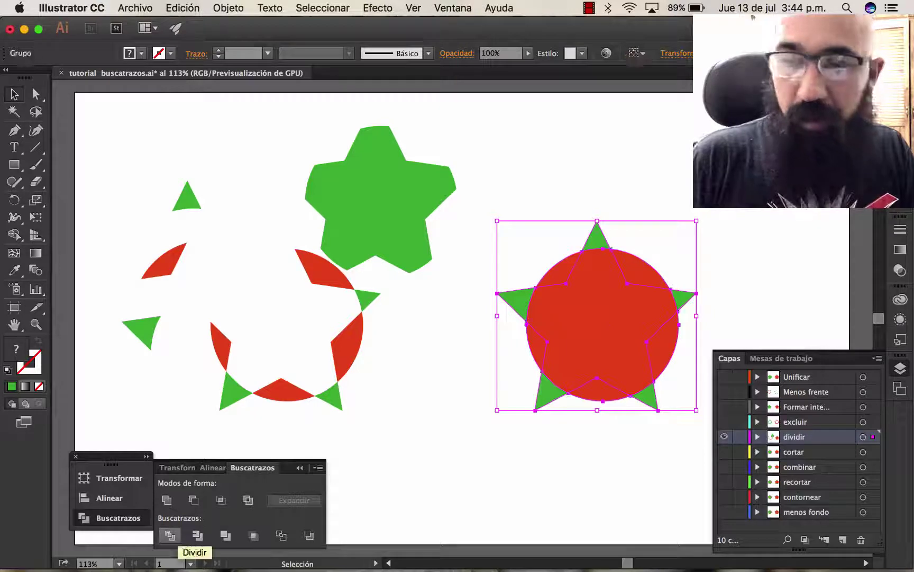
right_click(587, 326)
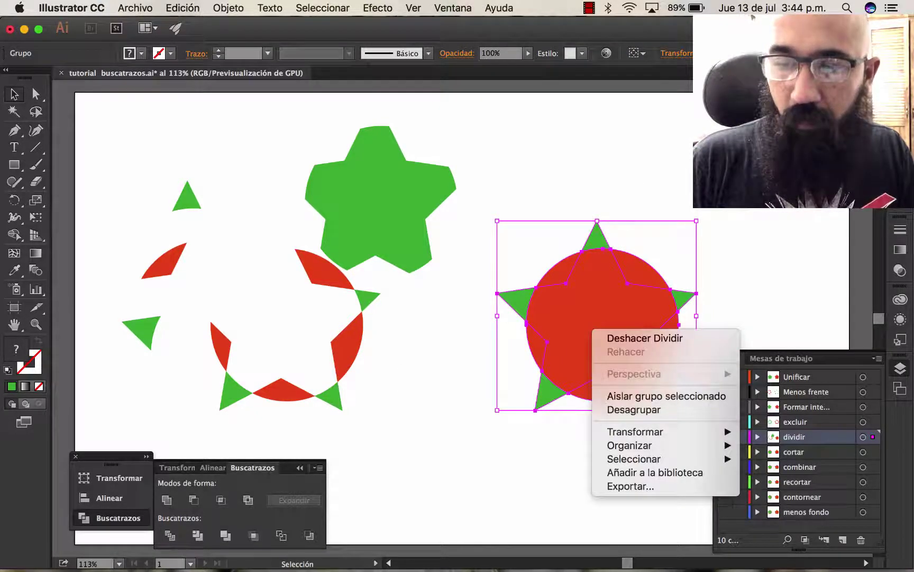
click(614, 409)
click(567, 433)
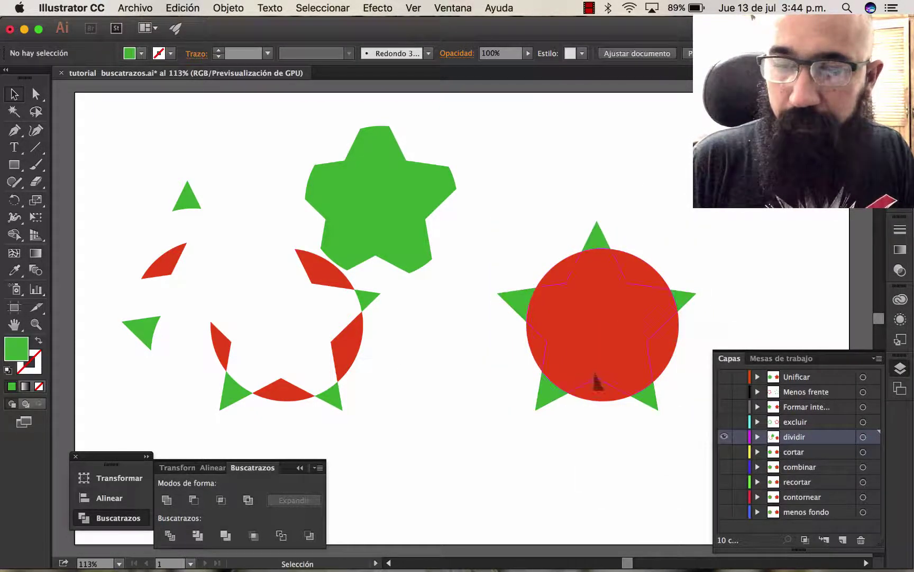
drag(596, 380, 657, 306)
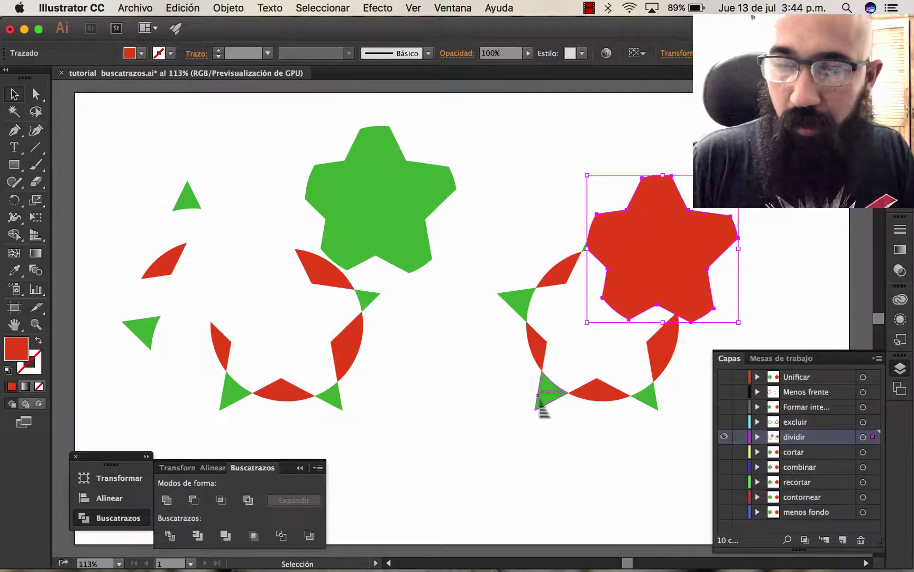
drag(538, 395, 480, 434)
drag(535, 362, 440, 385)
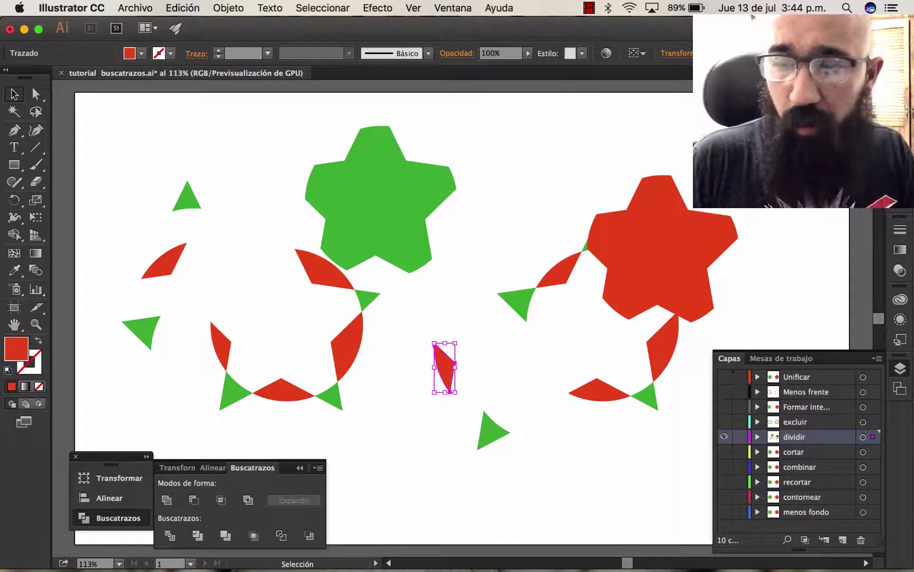
click(725, 436)
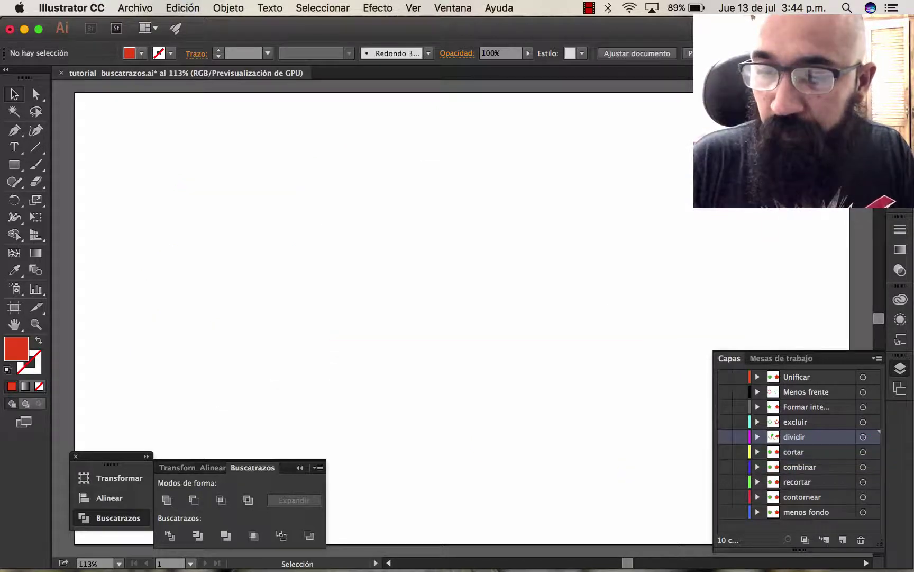
Show cortar, merge and ungroup the left pair, and pull the green star and a red fragment apart
click(725, 452)
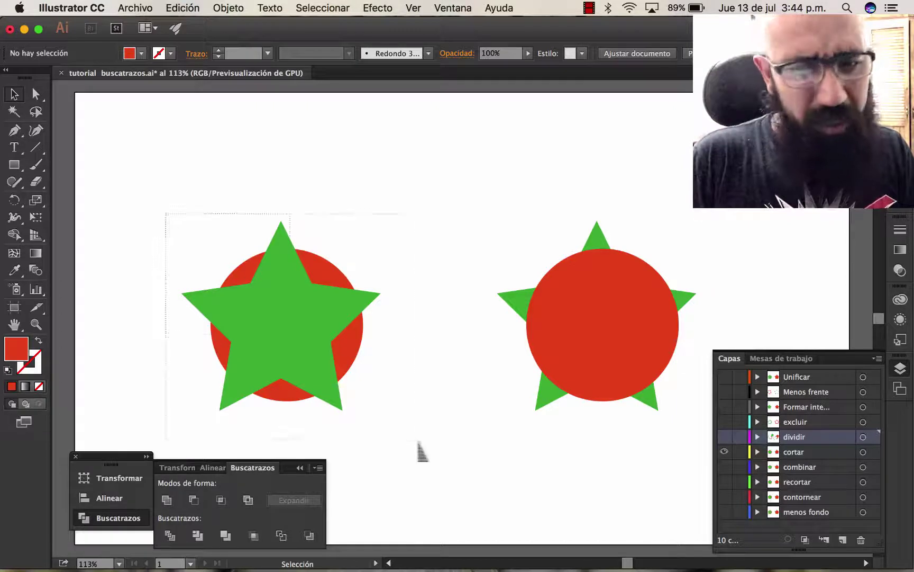
drag(166, 213, 419, 445)
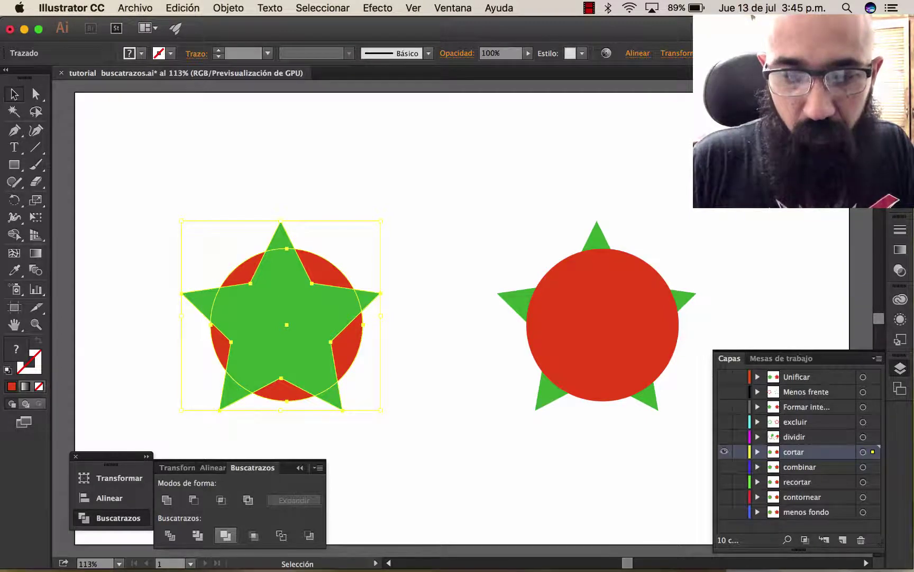
click(225, 535)
right_click(293, 319)
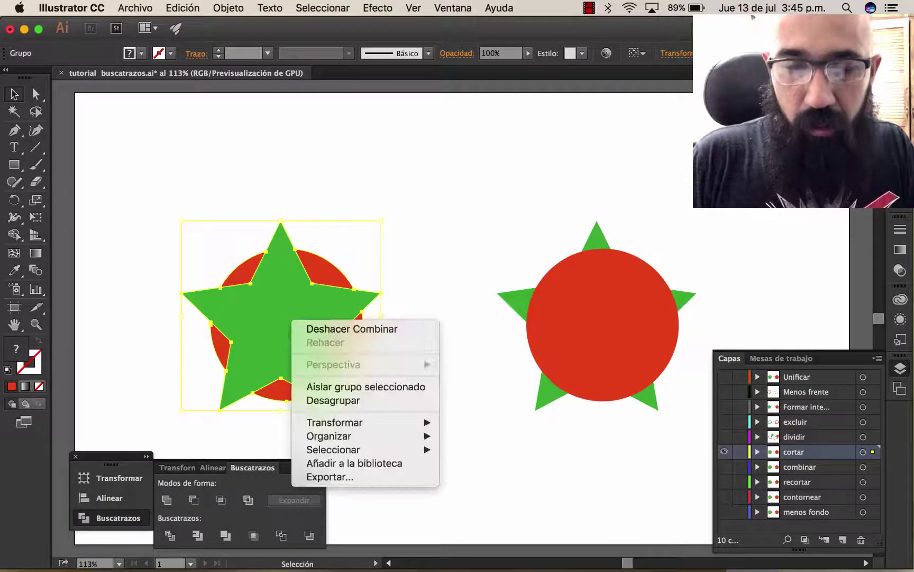
click(317, 398)
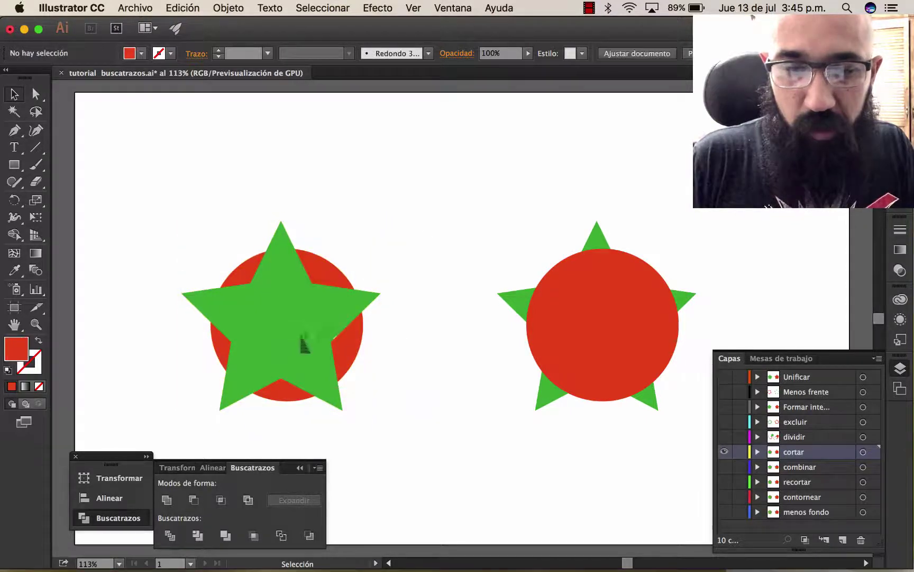
mouse_move(290, 347)
mouse_down()
mouse_move(388, 205)
mouse_move(396, 211)
mouse_up()
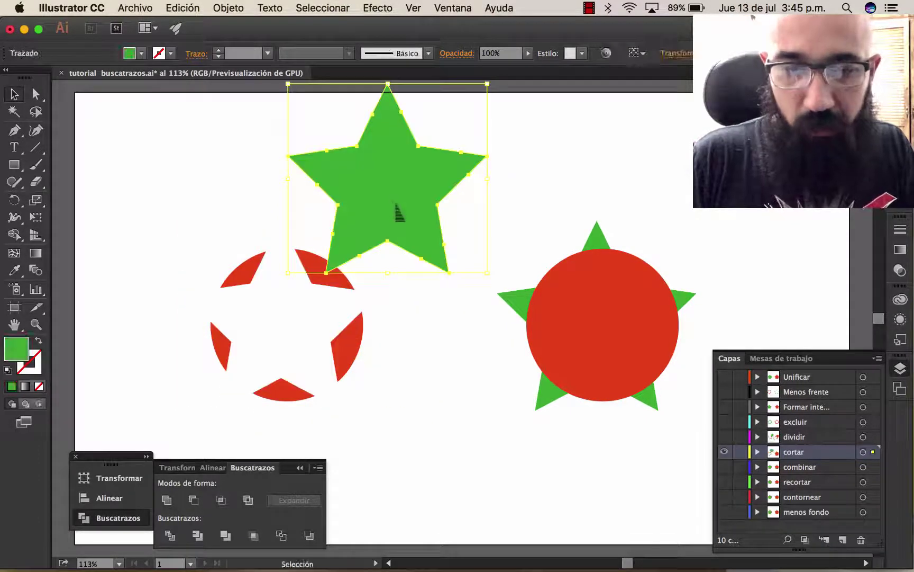
drag(357, 351, 391, 405)
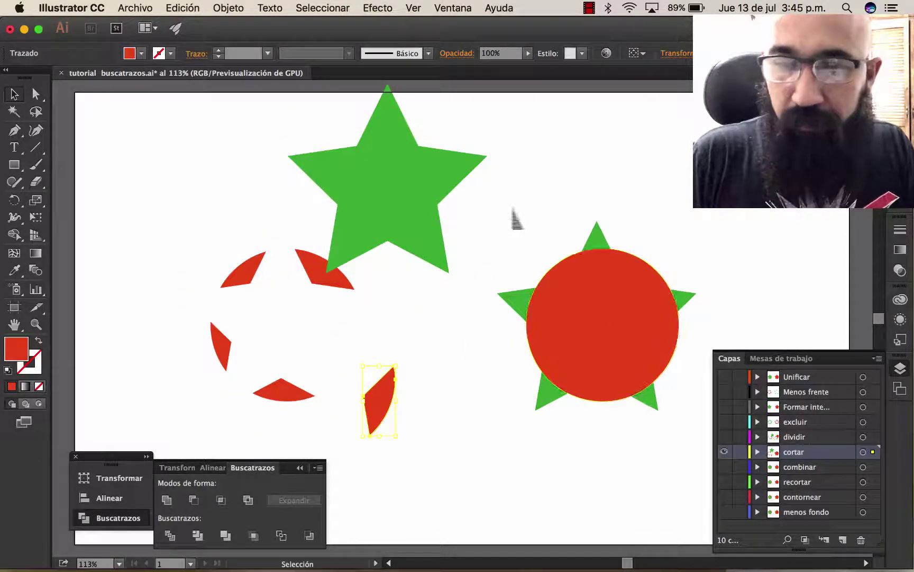
Trim and ungroup the right pair, move its red circle off, then hide cortar and show combinar
click(654, 389)
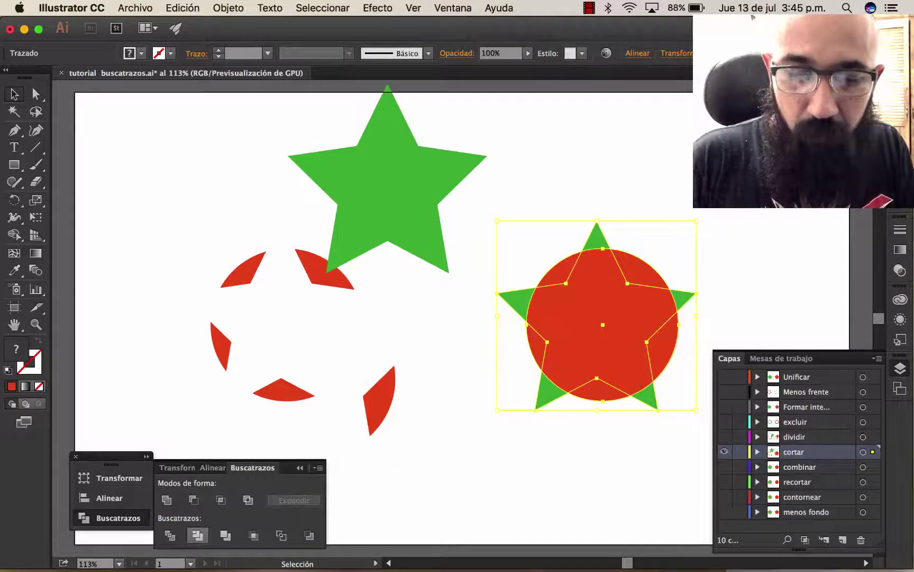
click(197, 535)
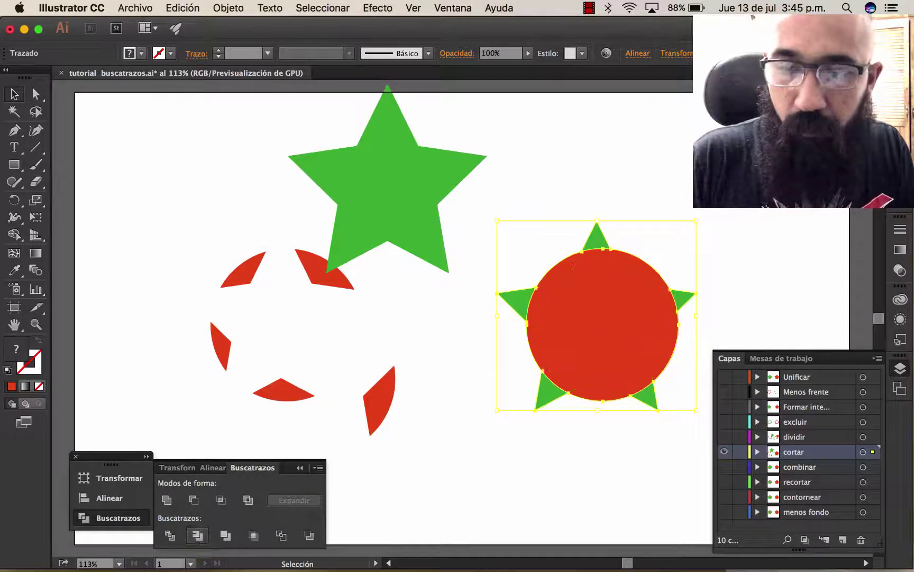
click(455, 418)
click(597, 357)
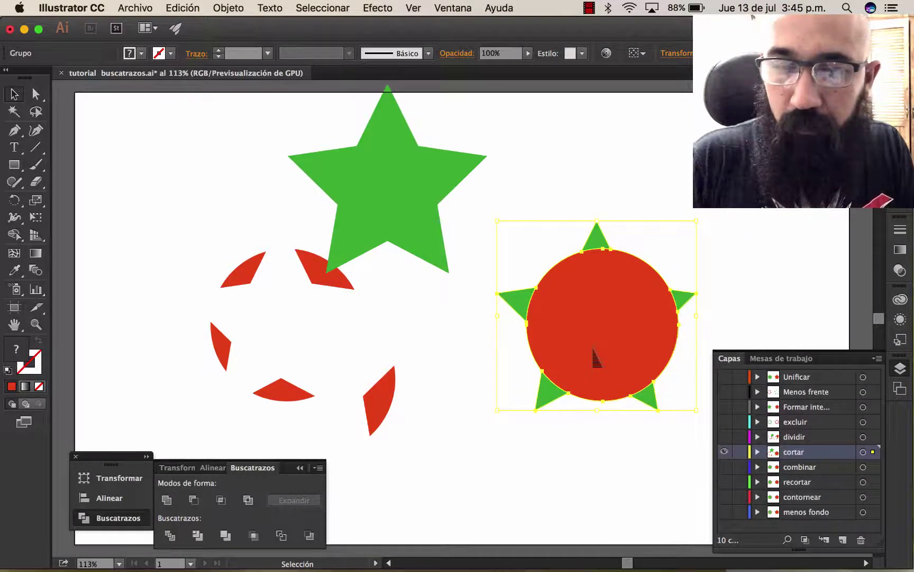
right_click(593, 347)
click(625, 429)
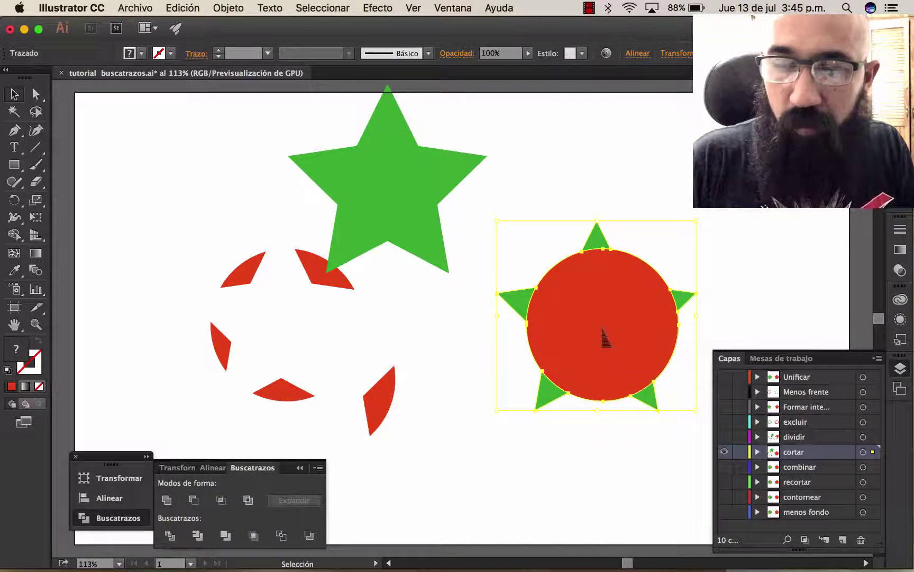
click(484, 357)
drag(602, 354, 716, 205)
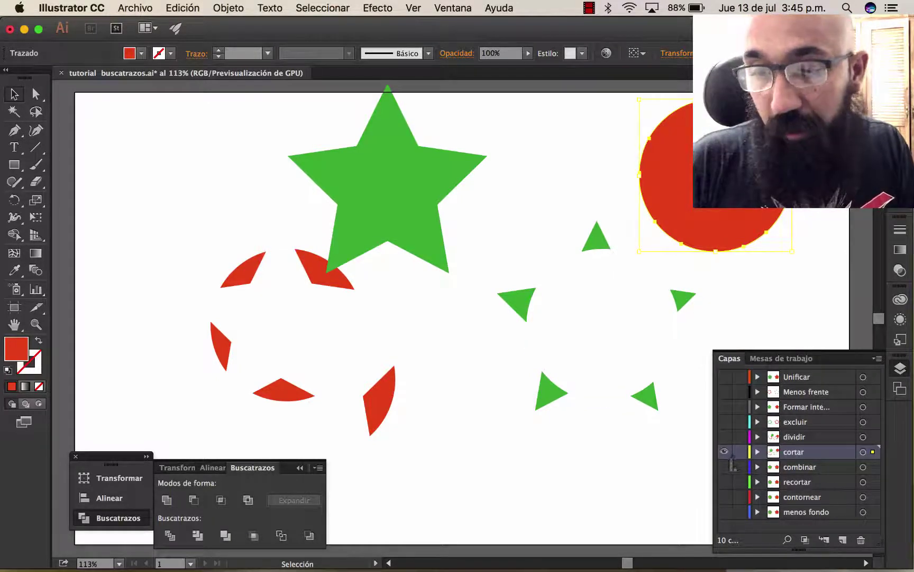
click(724, 451)
click(724, 467)
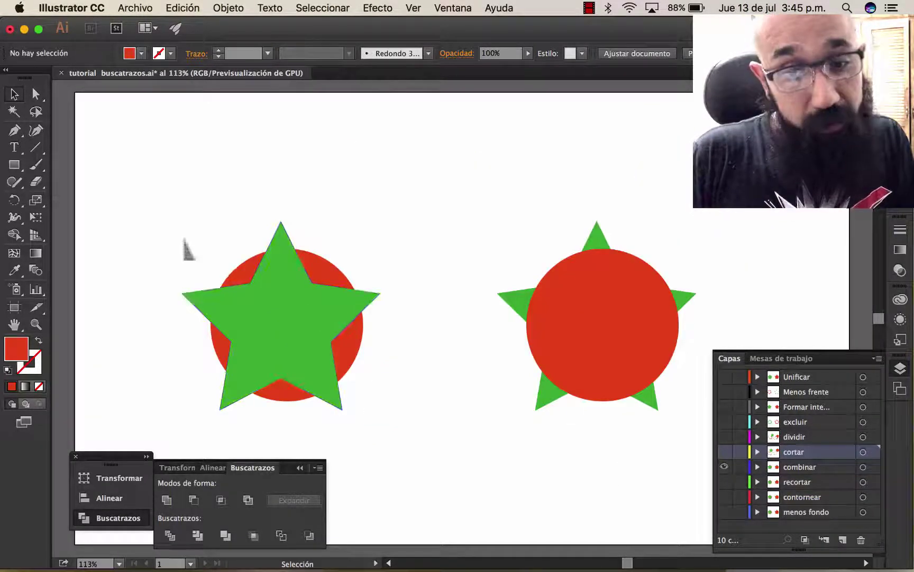
Merge the left pair with Combinar, ungroup it, and move the green star up away
click(353, 363)
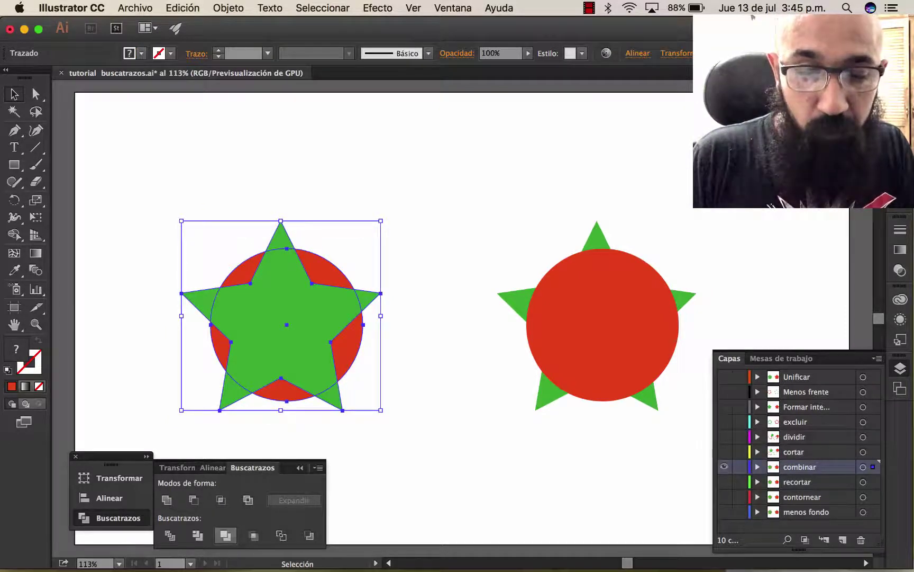
click(225, 535)
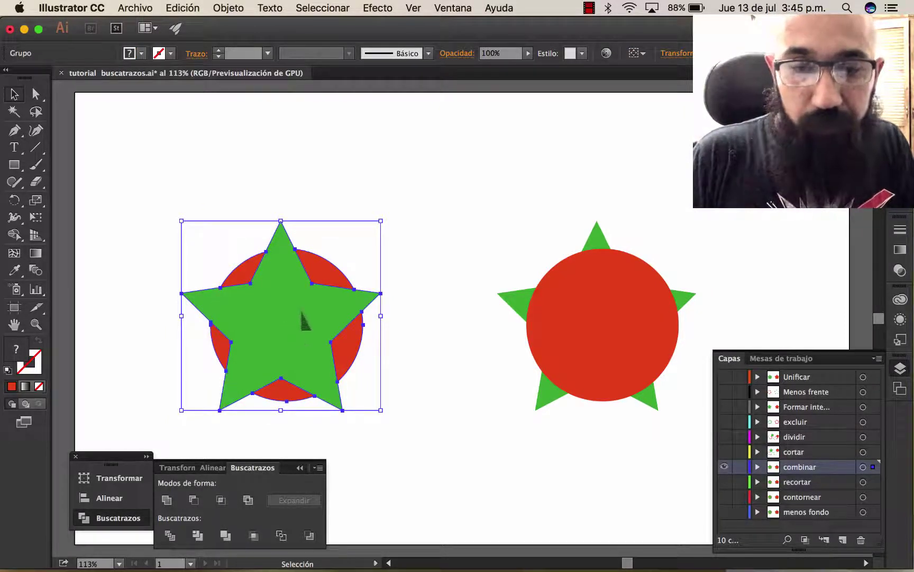
click(352, 160)
click(272, 303)
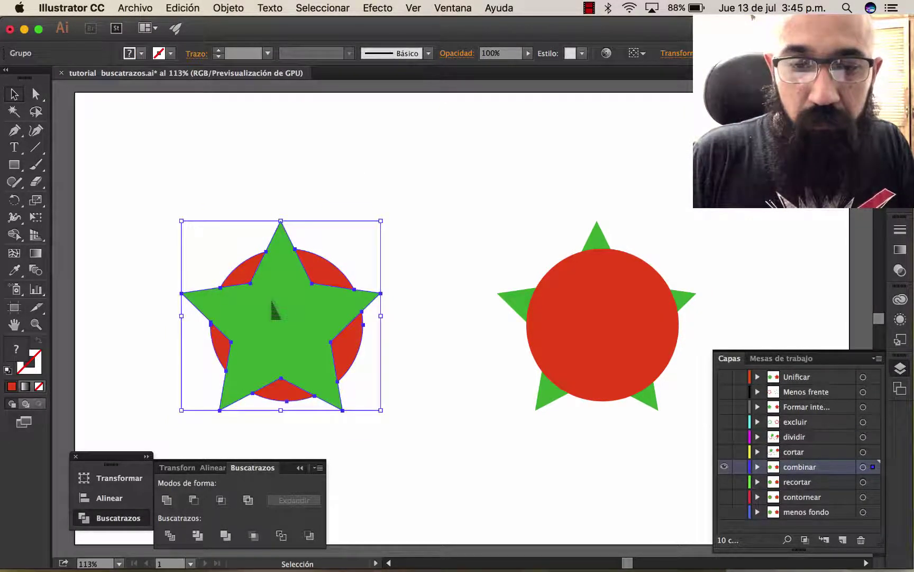
right_click(271, 303)
click(318, 383)
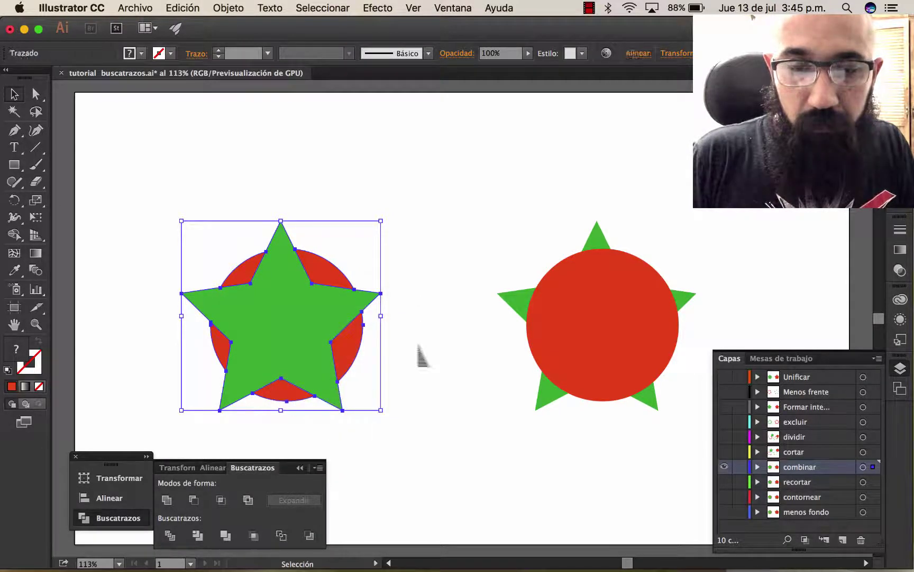
click(419, 357)
drag(254, 321, 378, 183)
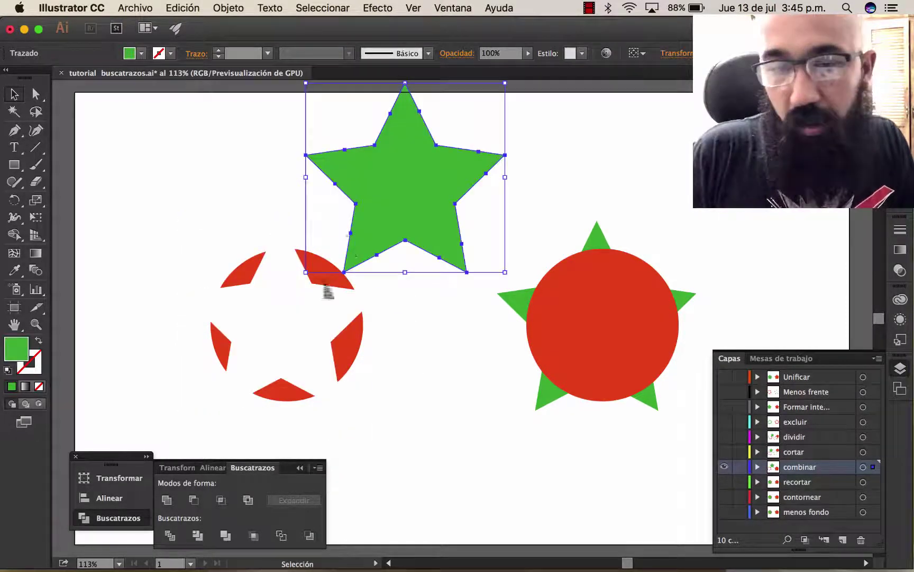
Merge and ungroup the right pair, move its red circle up-right, and hide combinar
click(350, 349)
drag(517, 335, 530, 339)
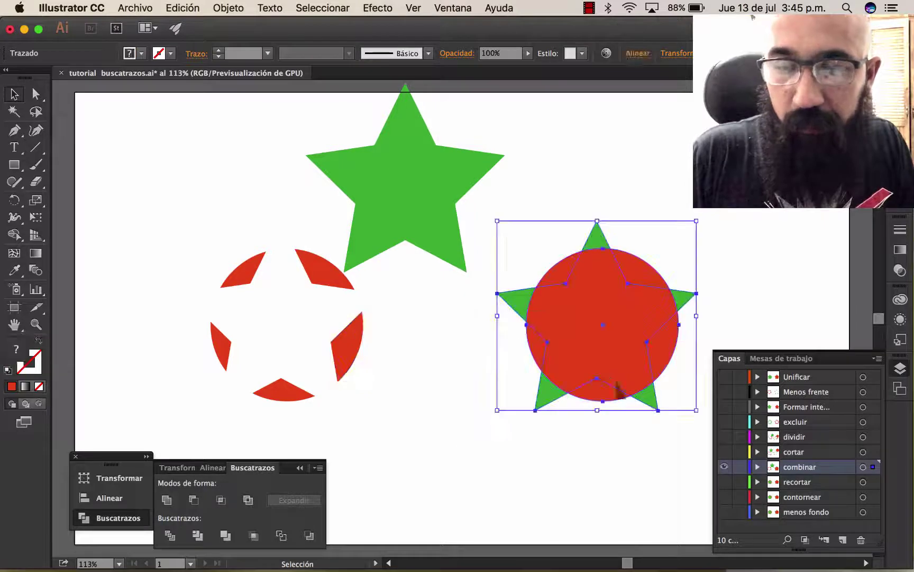
click(233, 535)
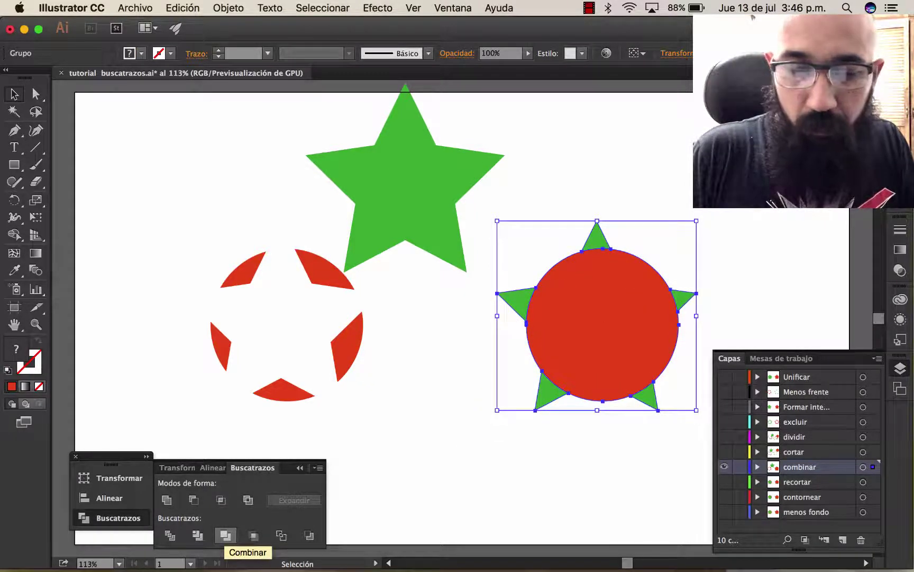
right_click(600, 317)
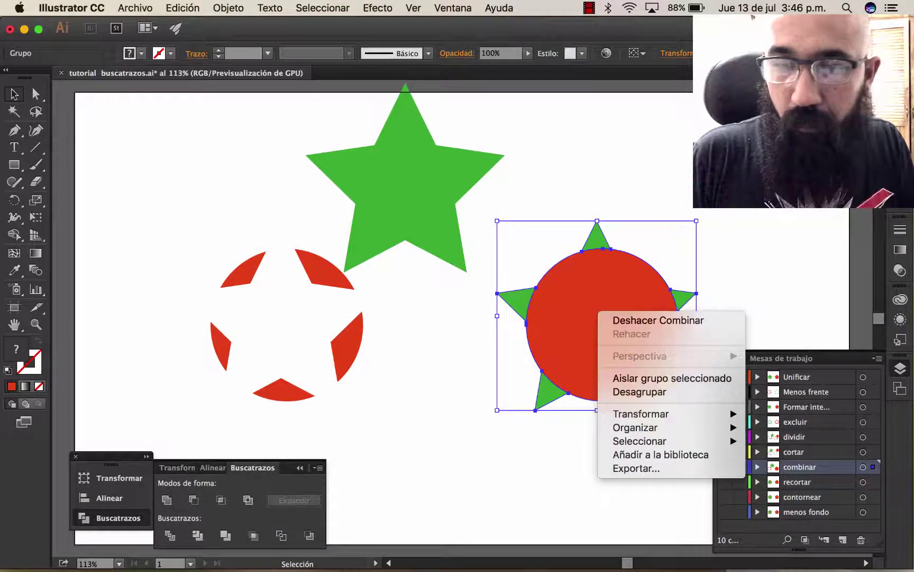
click(640, 392)
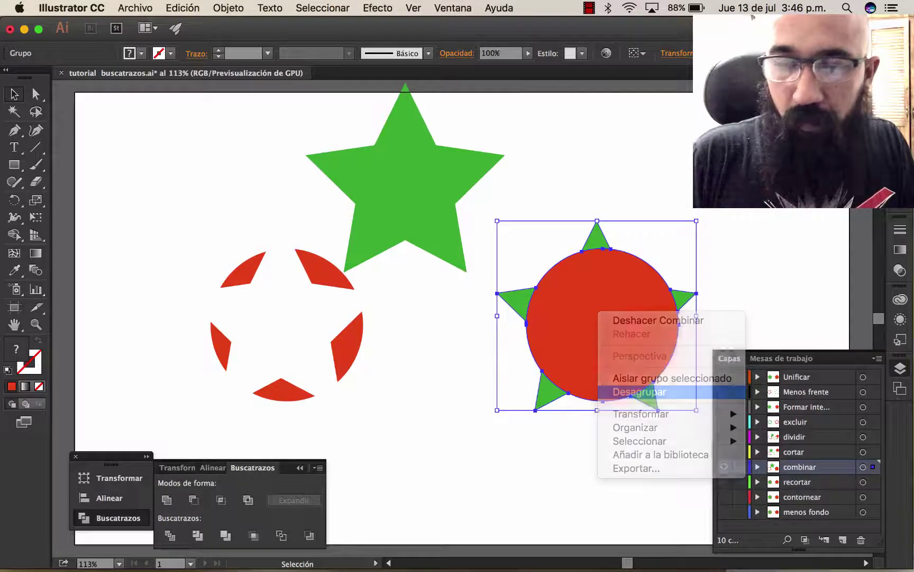
click(416, 403)
drag(588, 296, 715, 159)
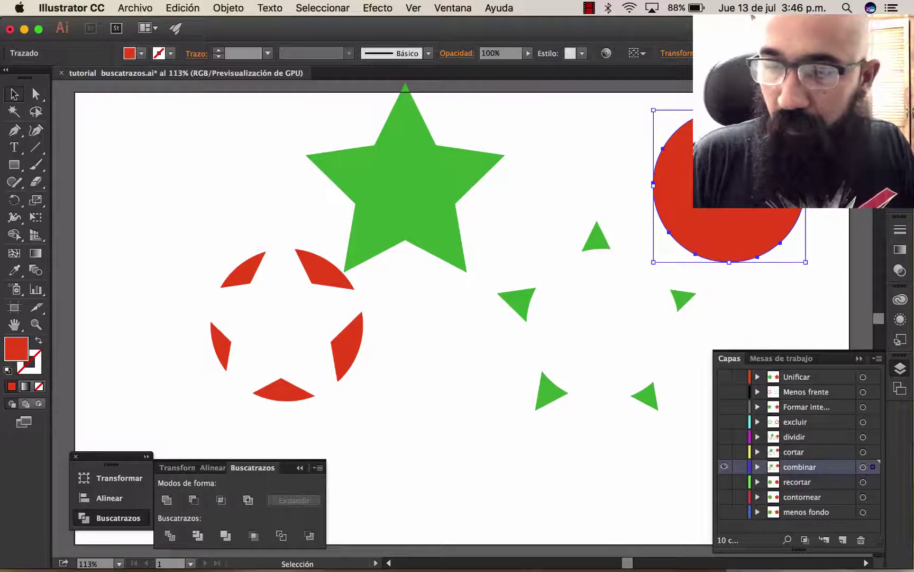
click(724, 467)
Show recortar, crop the left star to its circle, and briefly compare with the intersect layer
click(724, 481)
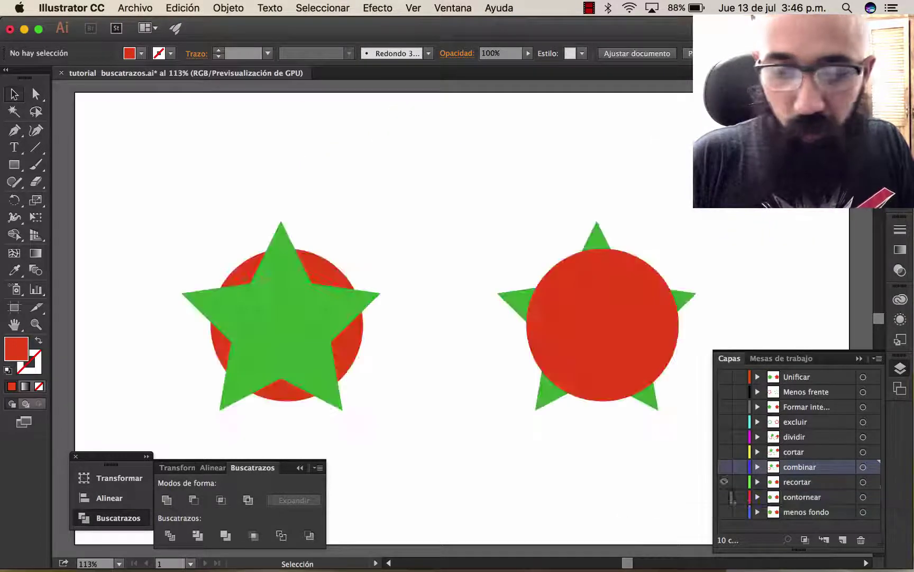
drag(205, 245, 396, 406)
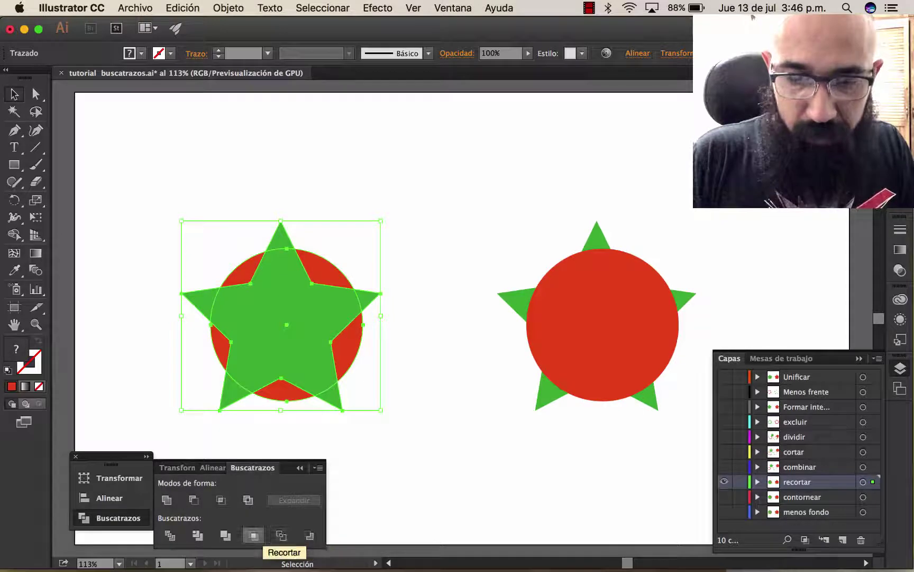
click(253, 536)
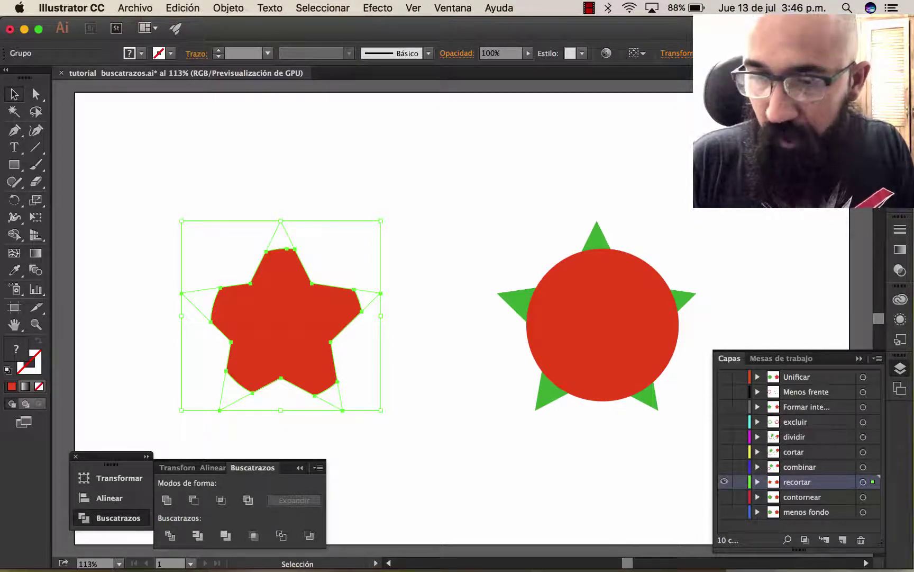
click(725, 481)
click(725, 406)
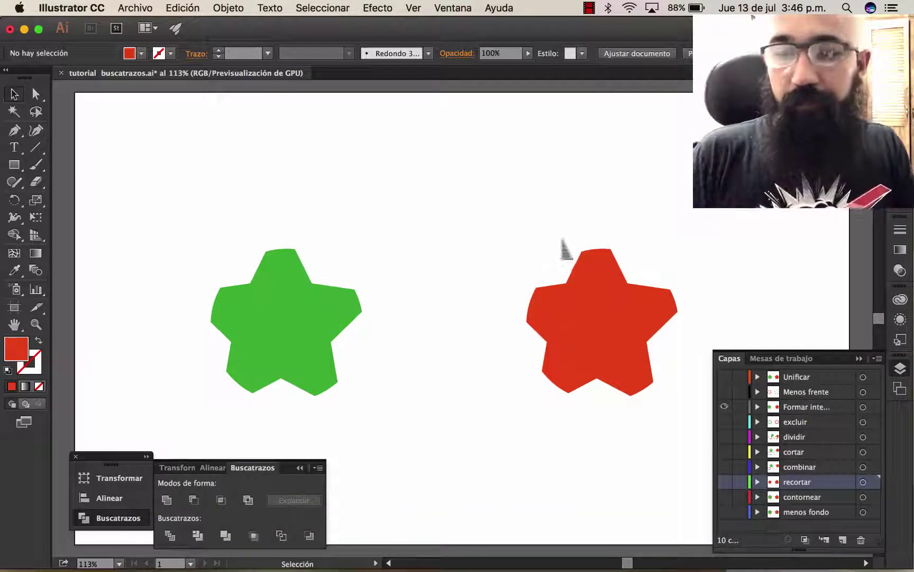
click(724, 406)
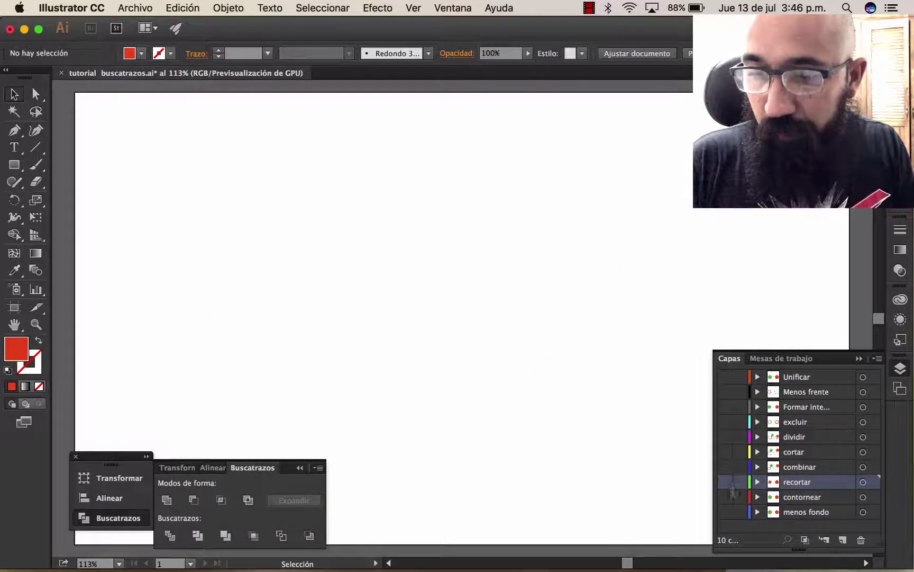
click(726, 481)
Ungroup the cropped red star, enter and exit isolation mode, and move it up-right
click(275, 315)
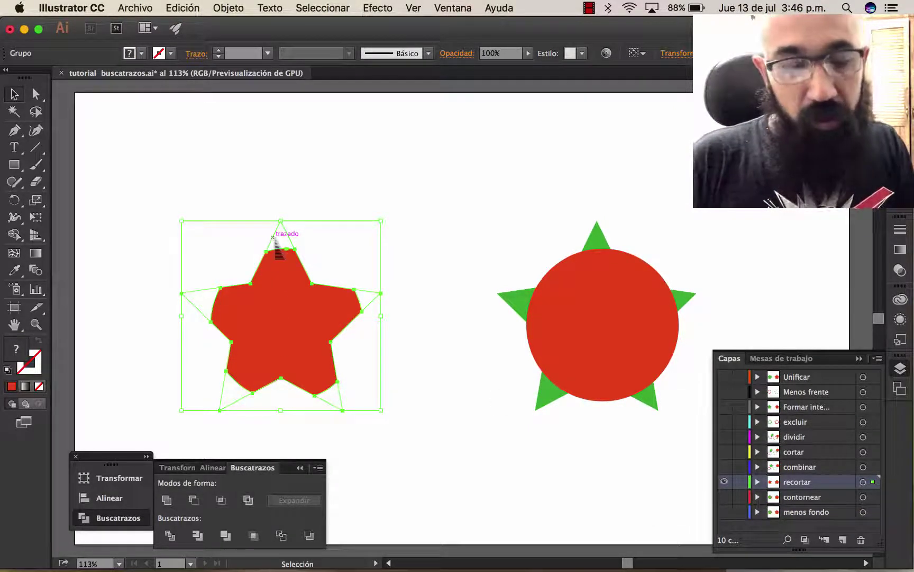
right_click(289, 330)
click(339, 412)
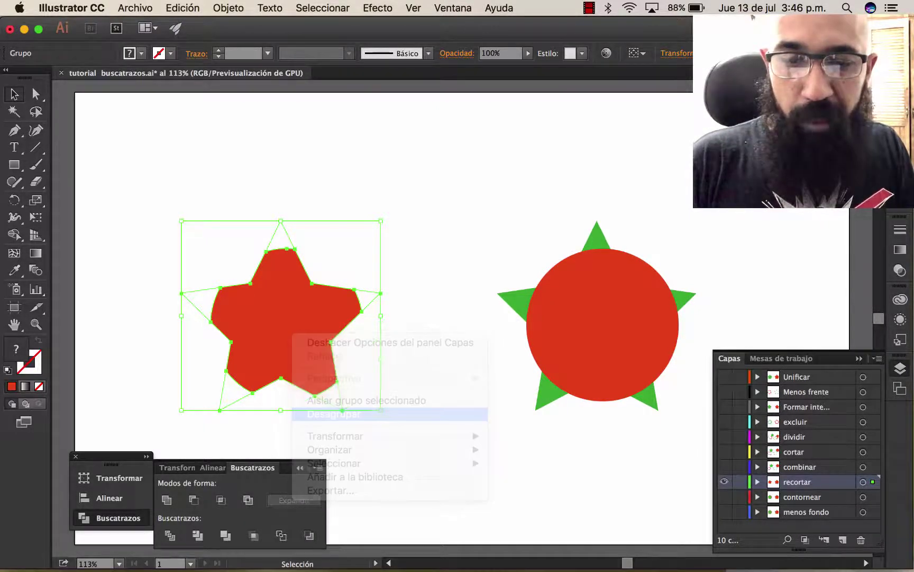
click(409, 303)
double_click(267, 335)
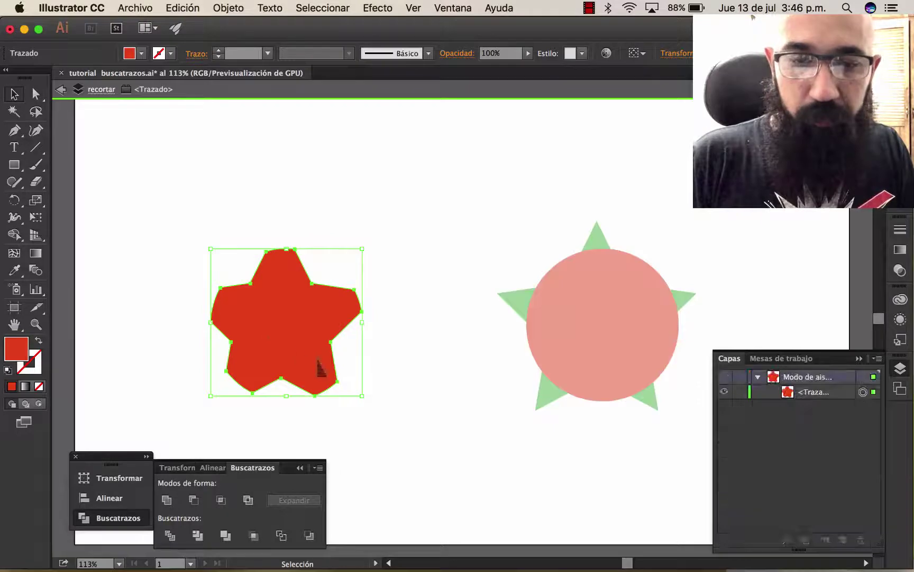
double_click(445, 257)
click(313, 312)
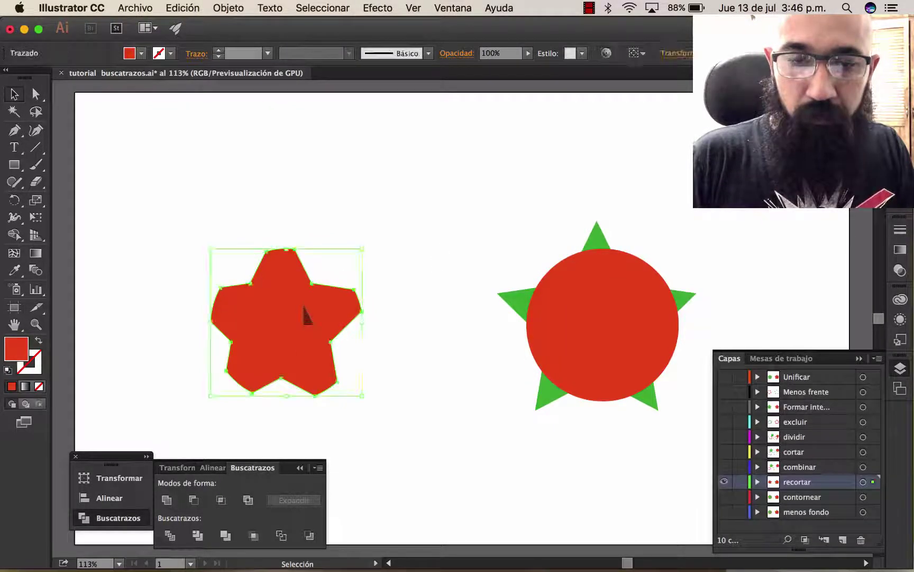
double_click(307, 317)
double_click(408, 280)
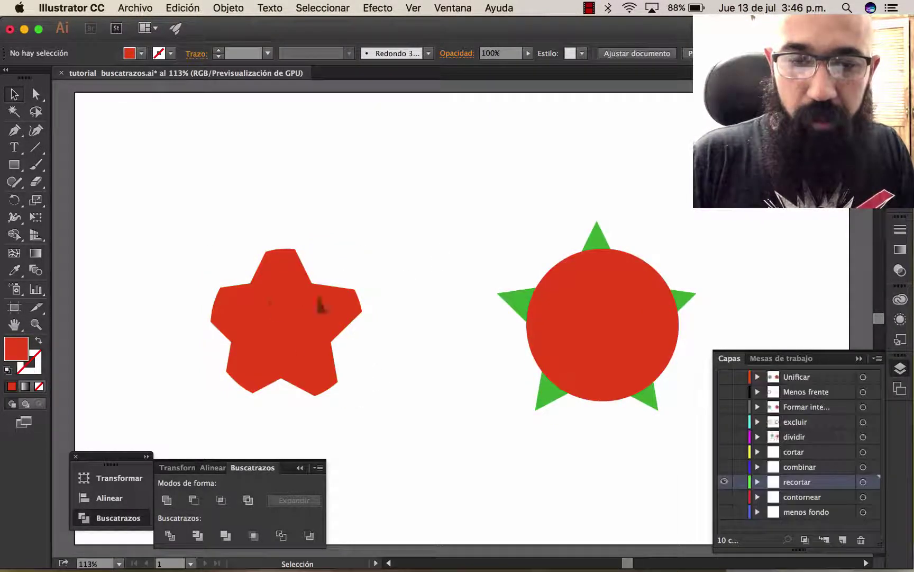
drag(270, 302, 337, 280)
drag(182, 189, 290, 283)
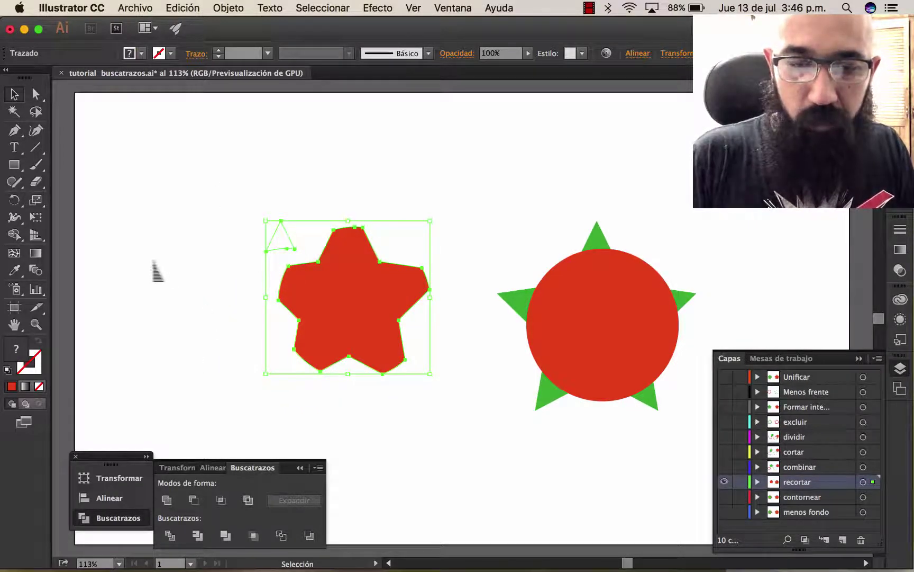
drag(153, 260, 496, 484)
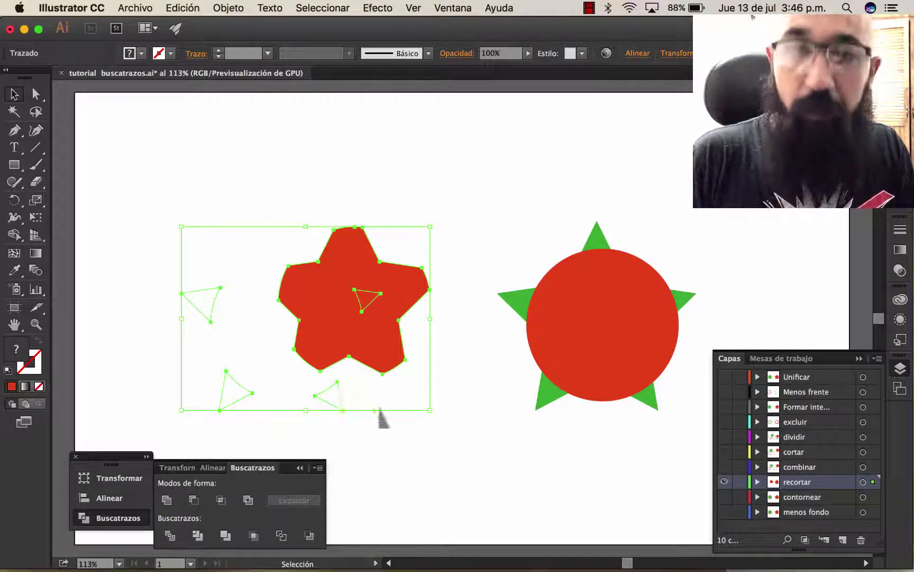
Crop and ungroup the right green star, then hide recortar and show contornear
drag(500, 212, 662, 408)
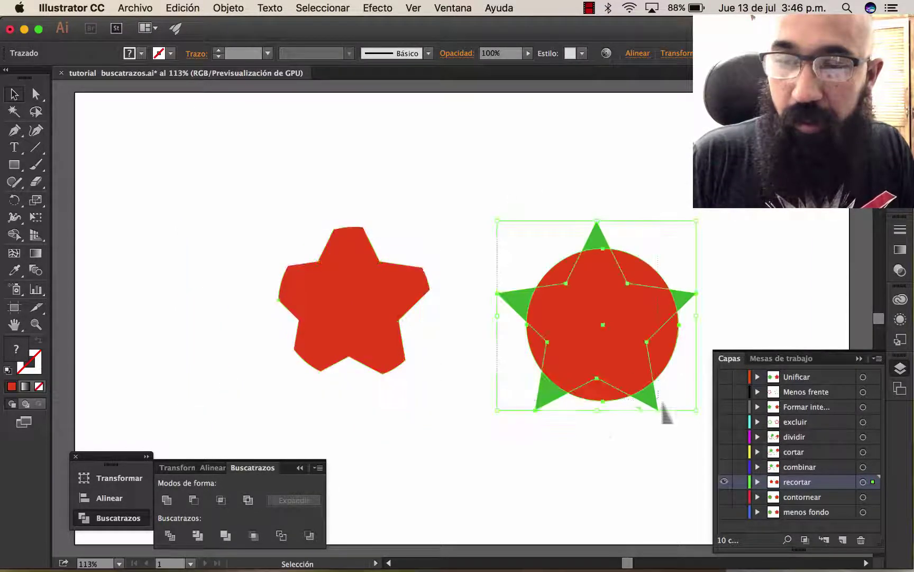
click(253, 535)
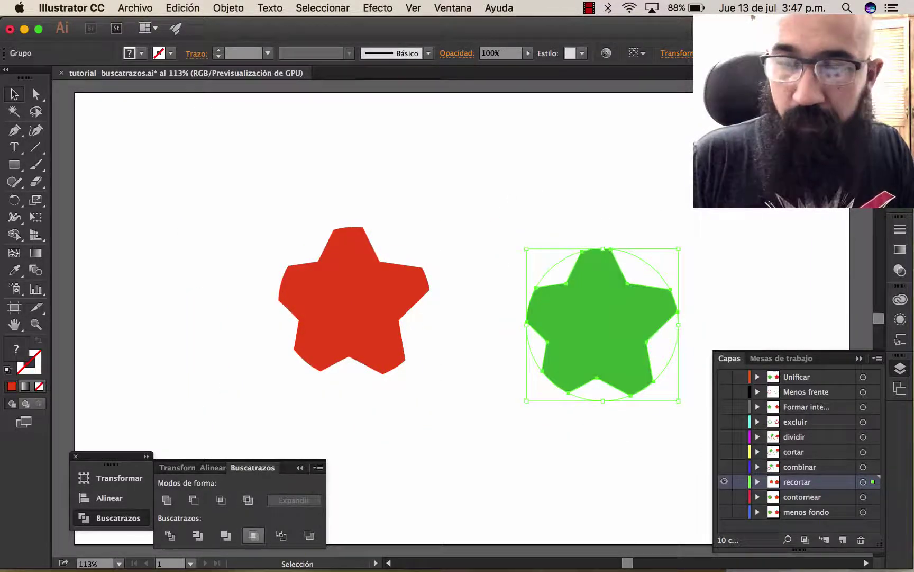
click(567, 466)
click(631, 365)
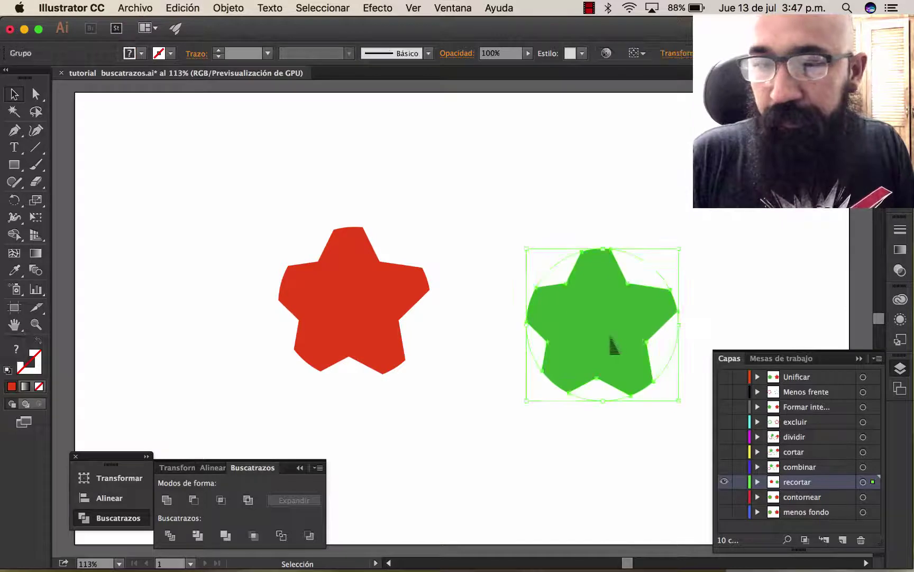
right_click(612, 342)
click(630, 416)
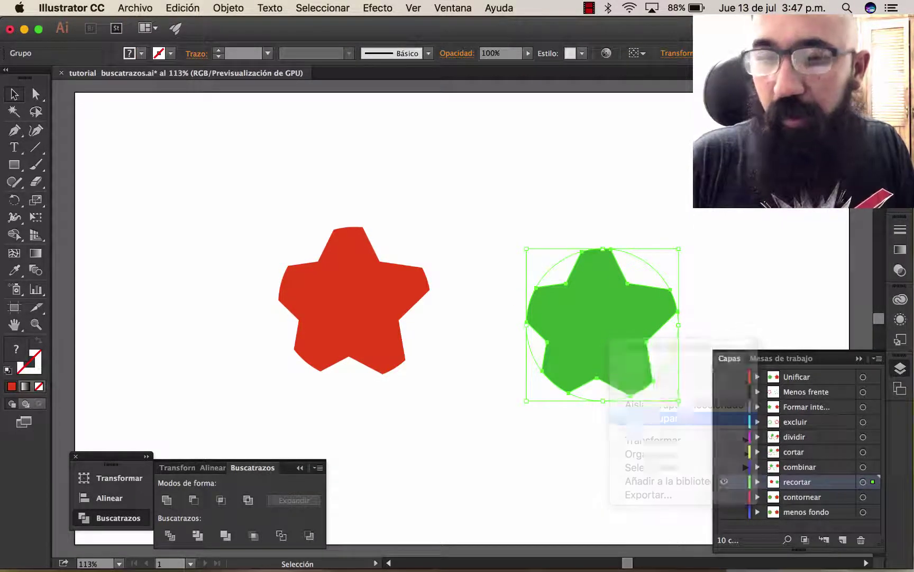
click(456, 220)
double_click(598, 327)
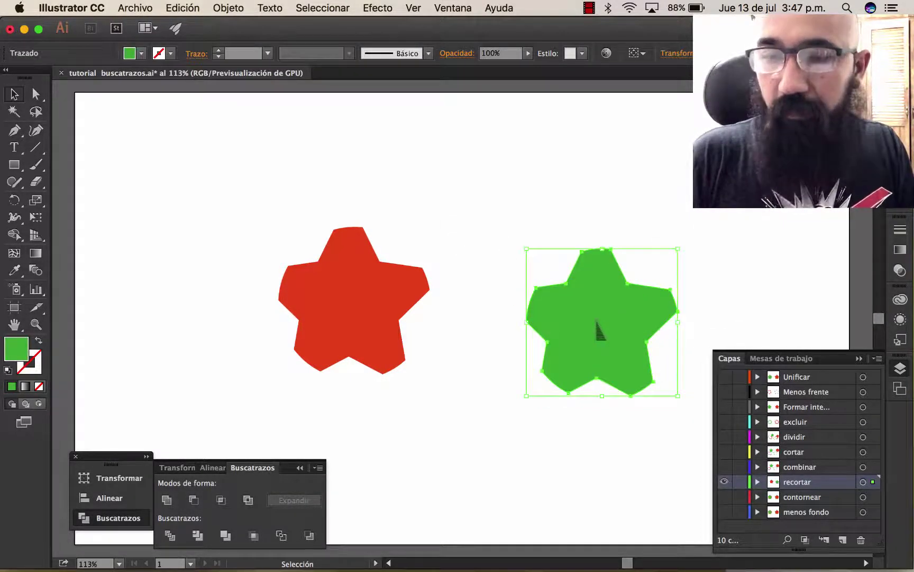
double_click(510, 367)
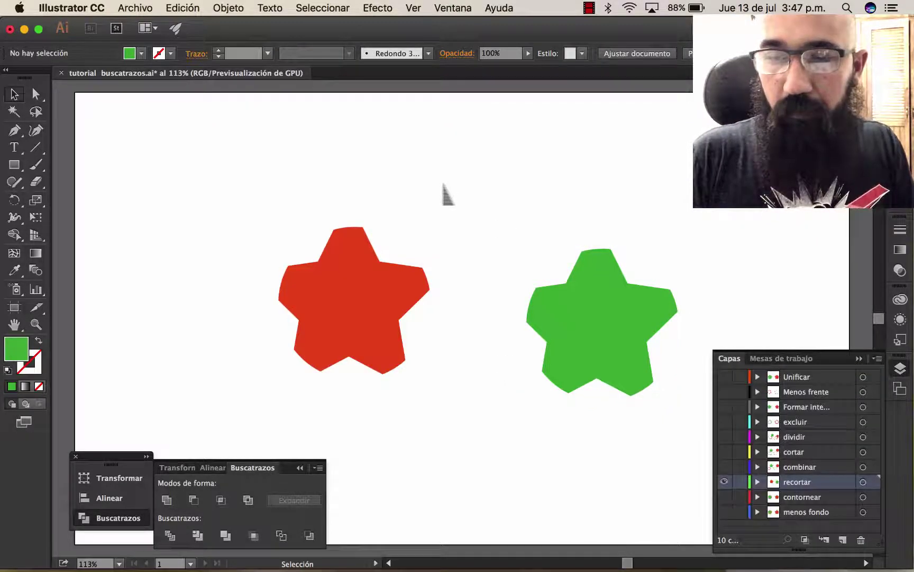
click(485, 494)
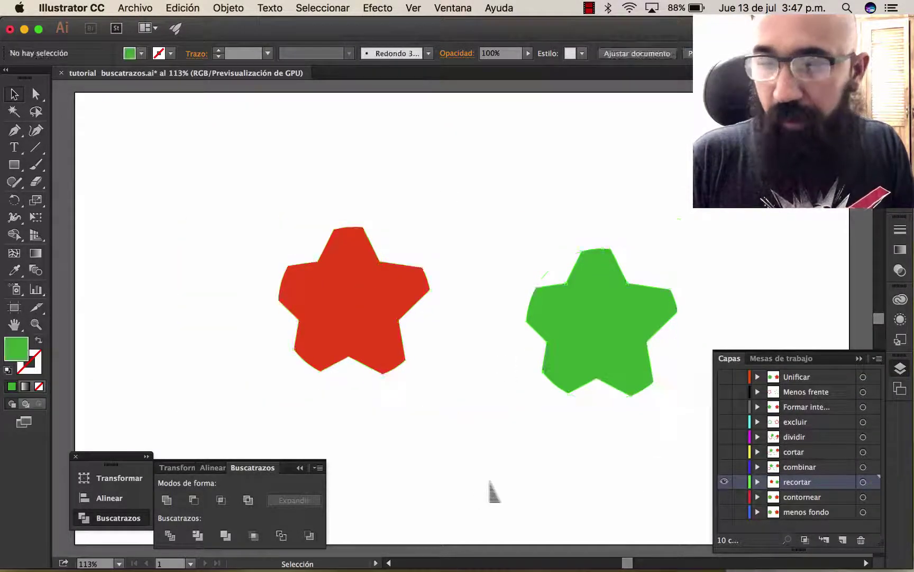
click(724, 482)
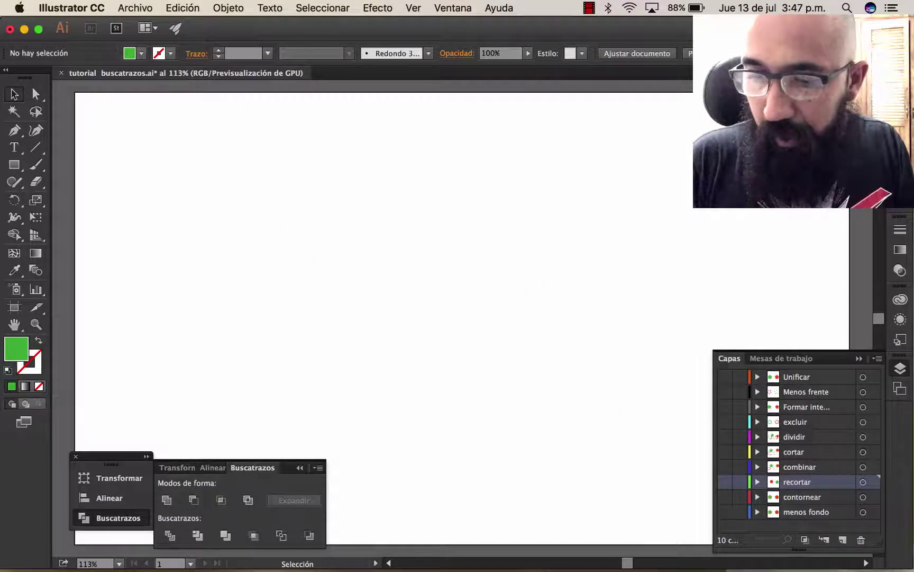
click(724, 496)
Outline the left contornear pair, ungroup it, and move three star and arc pieces apart
click(738, 496)
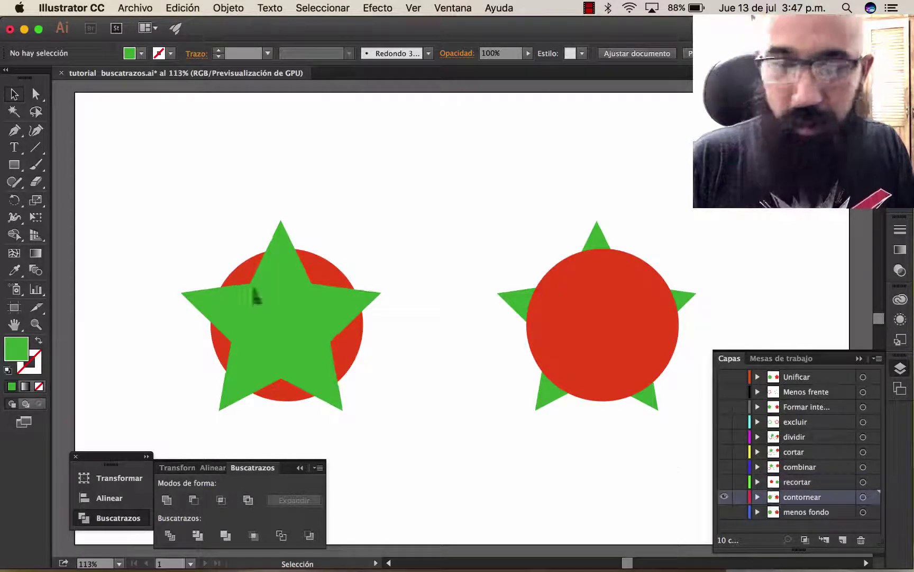
drag(138, 229, 426, 430)
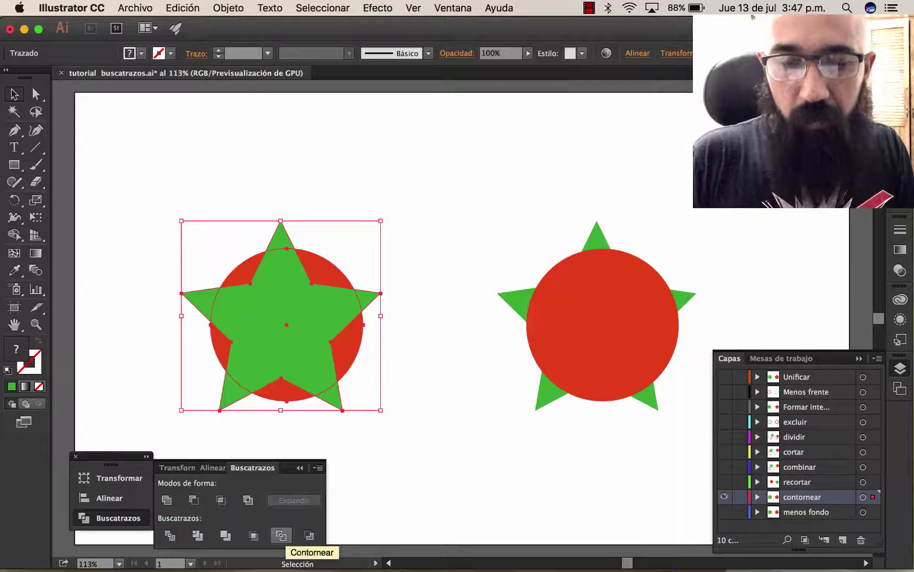
click(281, 535)
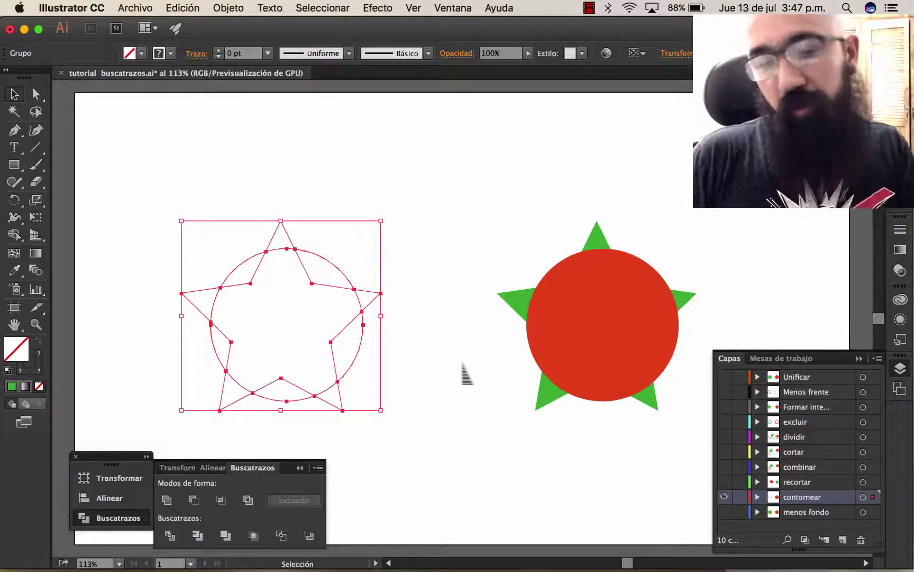
right_click(337, 288)
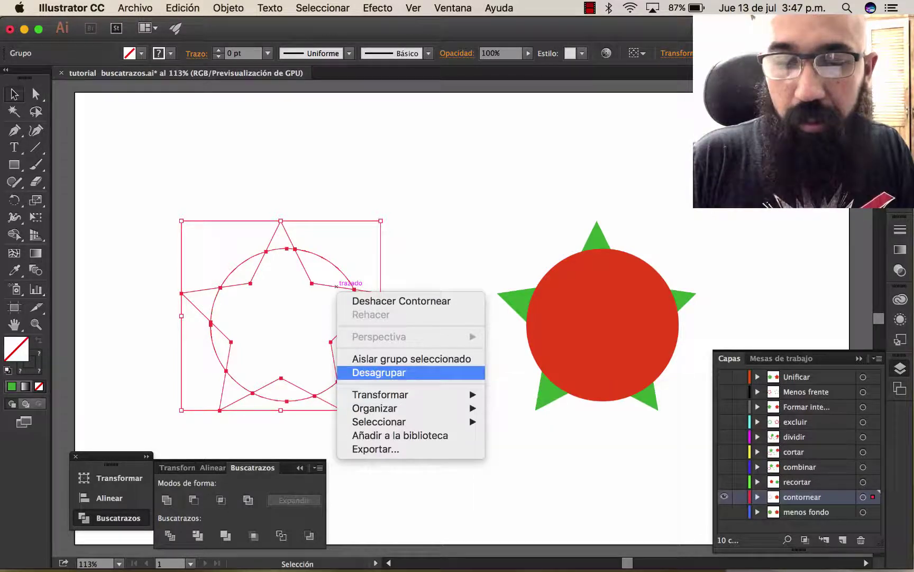
click(404, 372)
click(414, 225)
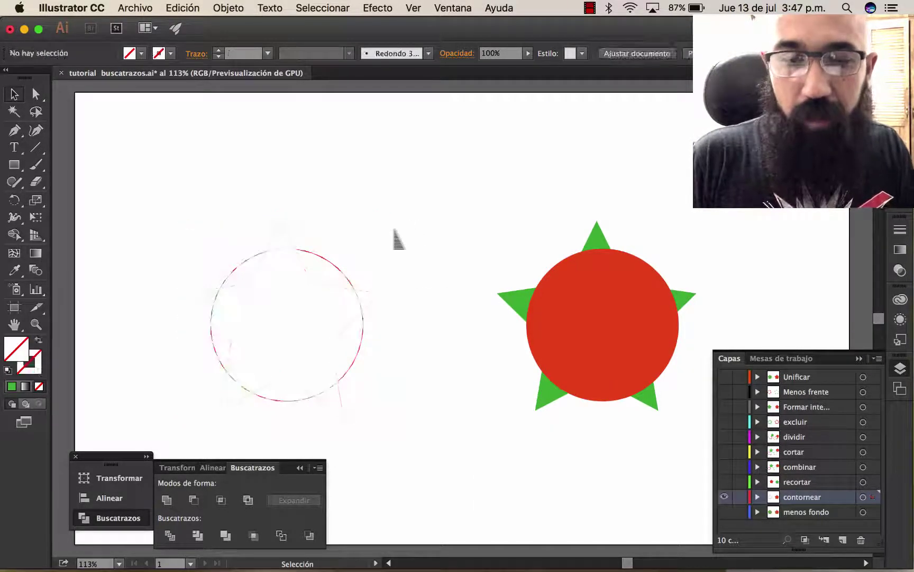
click(311, 288)
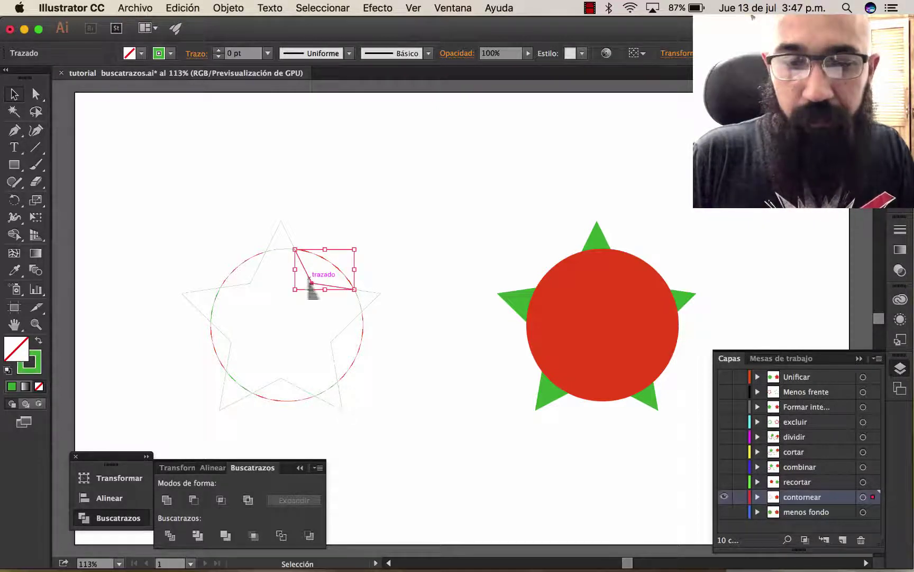
drag(312, 289, 354, 210)
drag(374, 300, 435, 319)
drag(333, 351, 401, 405)
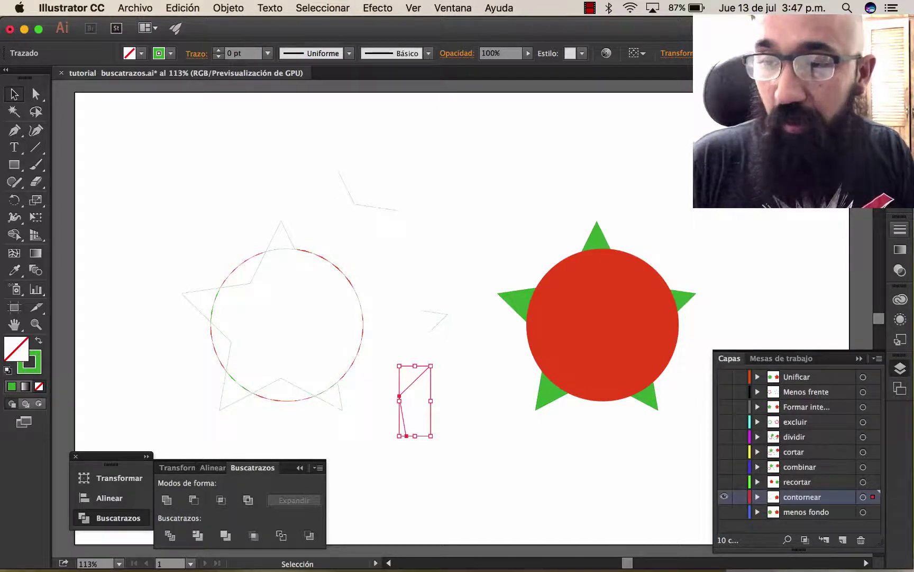
Give one outline piece an 8 pt stroke, then hide contornear and show menos fondo
click(900, 229)
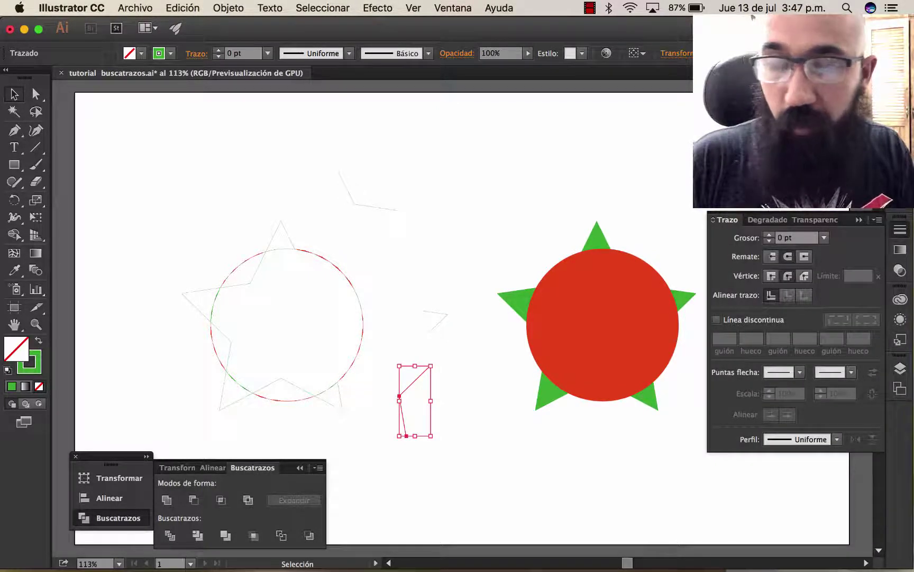
click(769, 235)
click(769, 235)
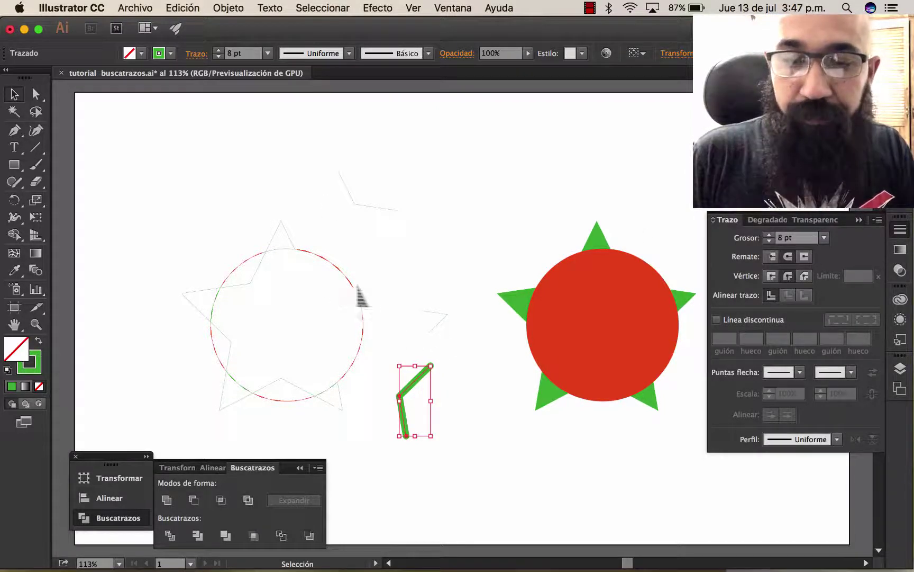
click(359, 297)
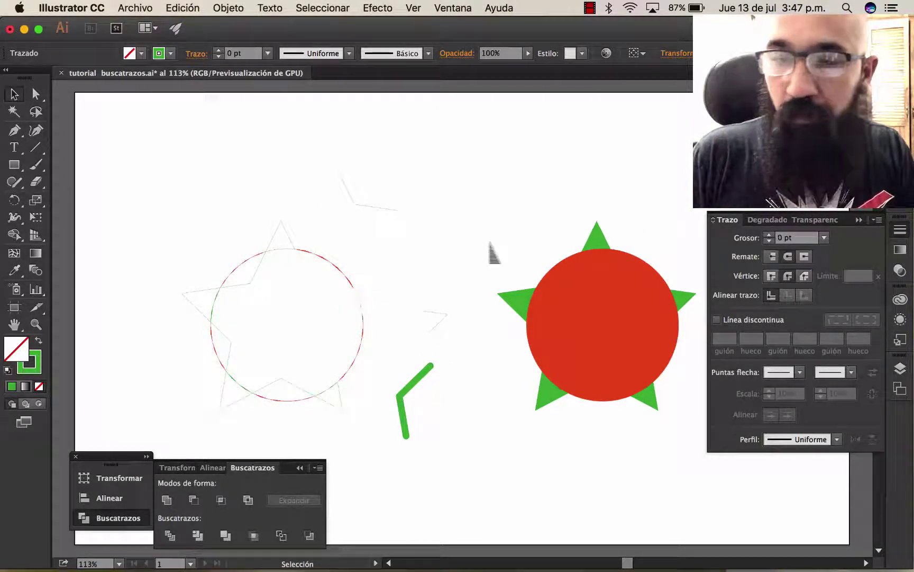
drag(509, 220, 691, 473)
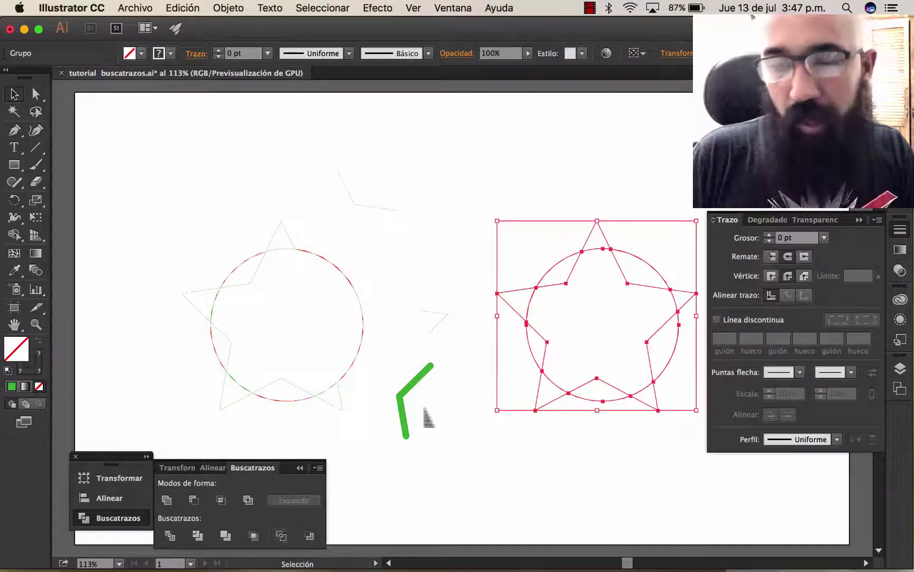
click(662, 479)
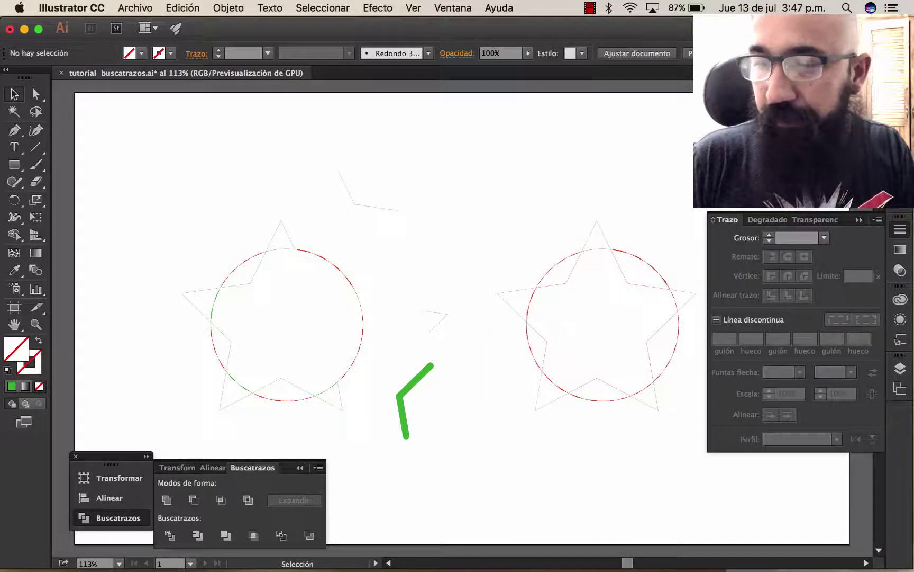
click(900, 368)
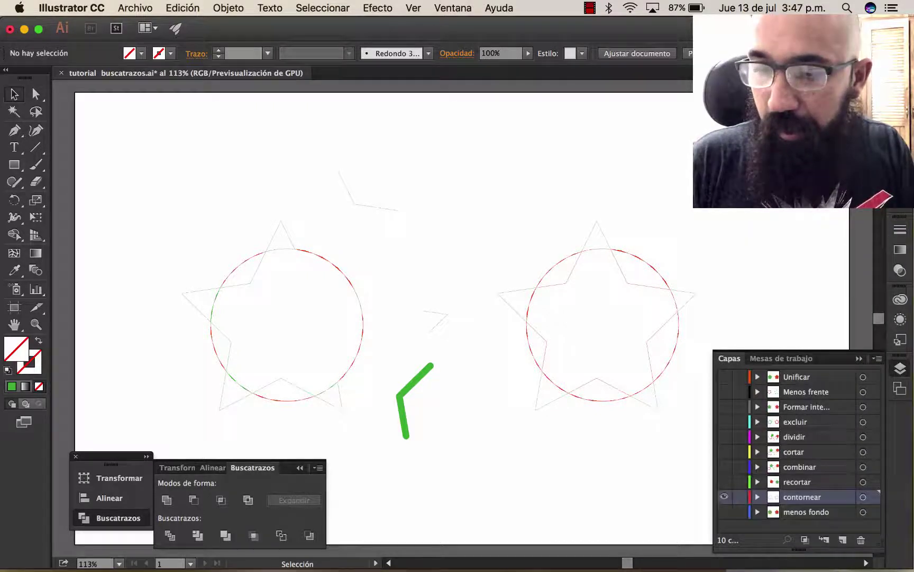
click(731, 498)
click(724, 511)
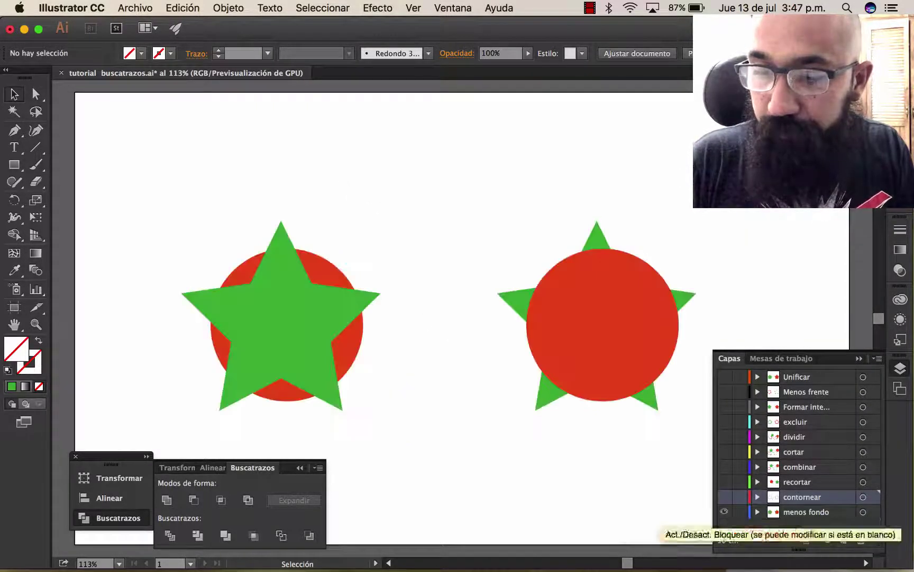
On the Menos fondo layer, apply Minus Back to the left star-and-circle pair, leaving five green star tips
click(733, 511)
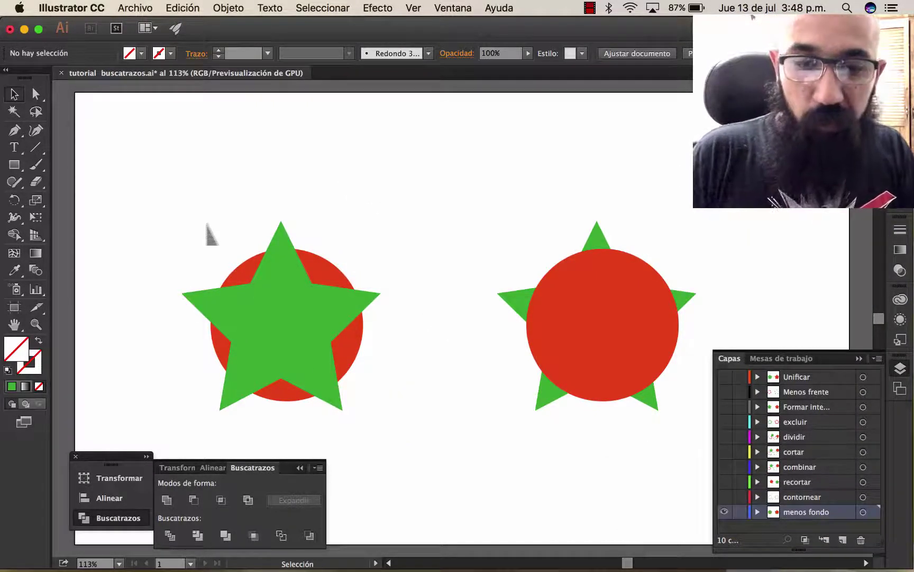
drag(208, 227, 455, 498)
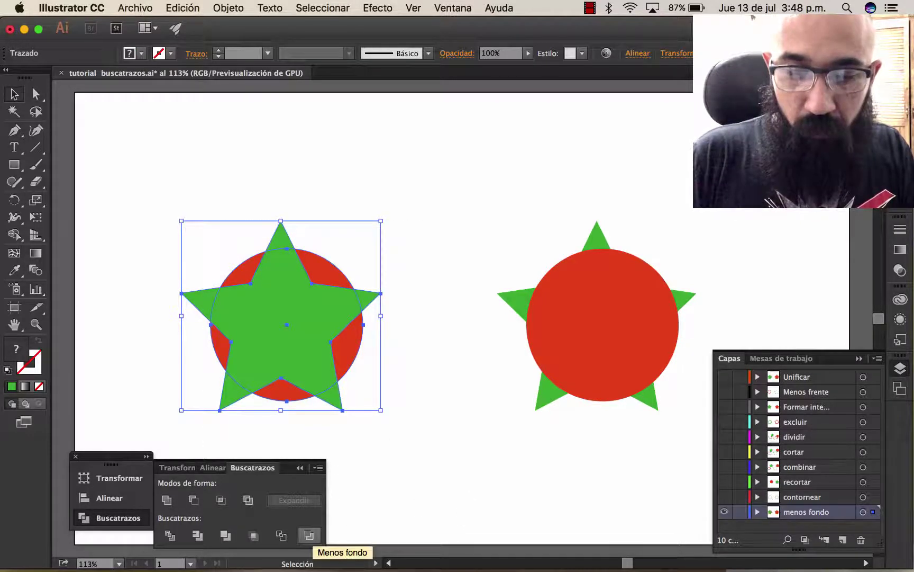
click(310, 535)
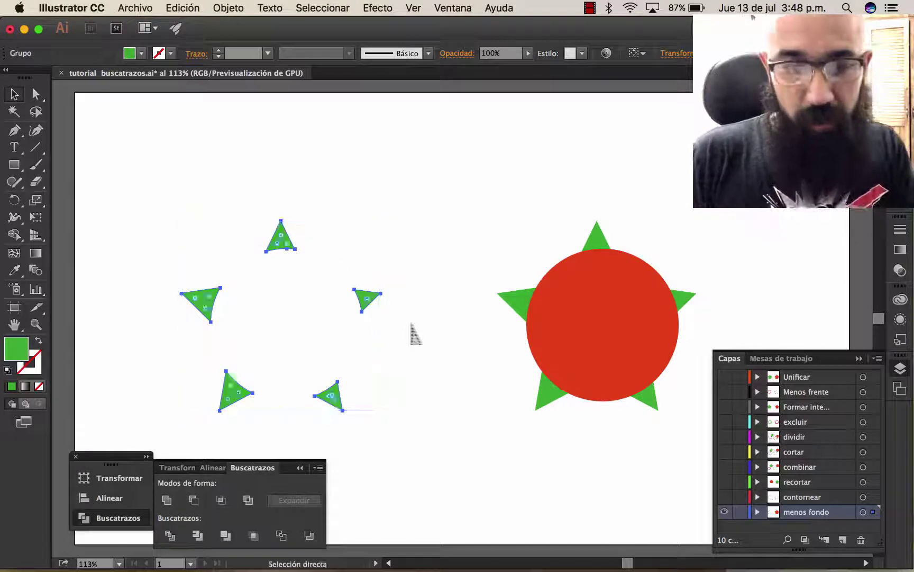
key(ctrl+z)
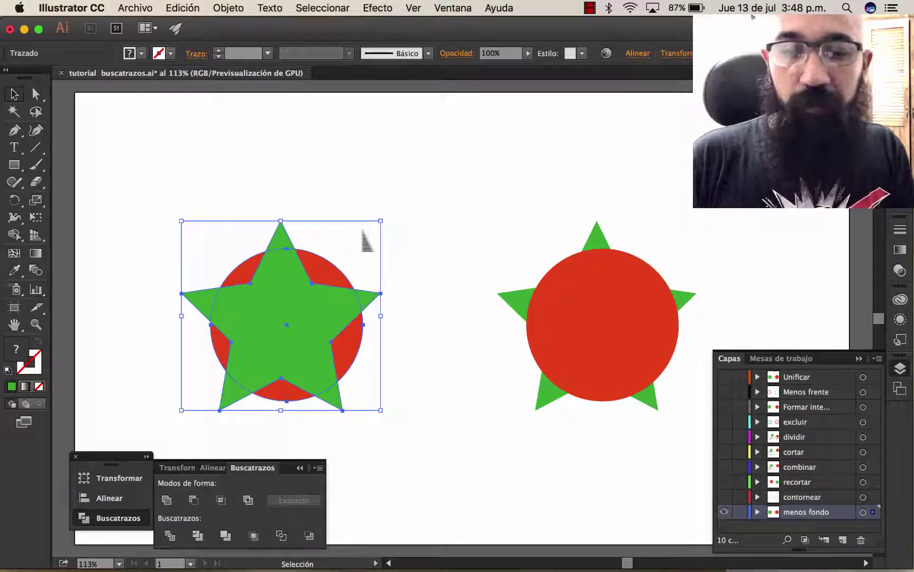
click(282, 535)
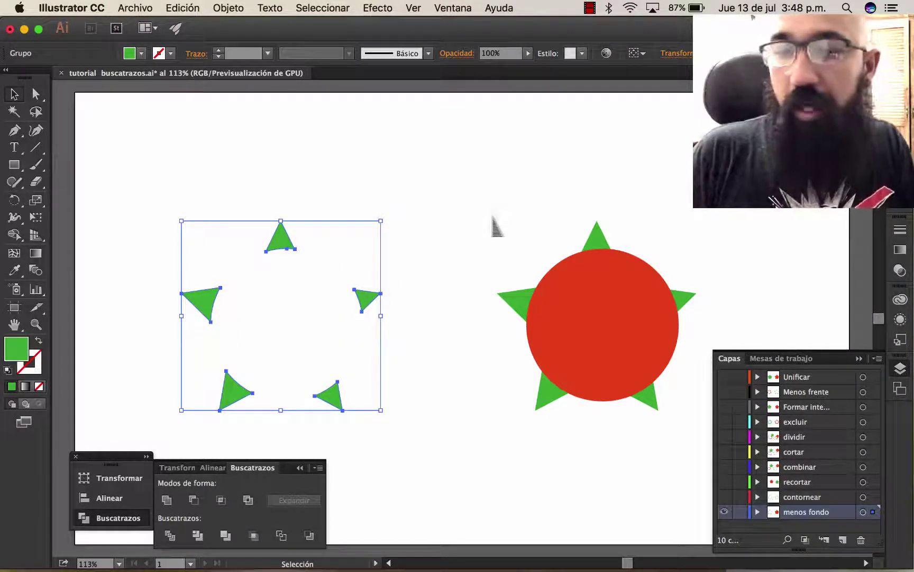
drag(494, 217, 648, 405)
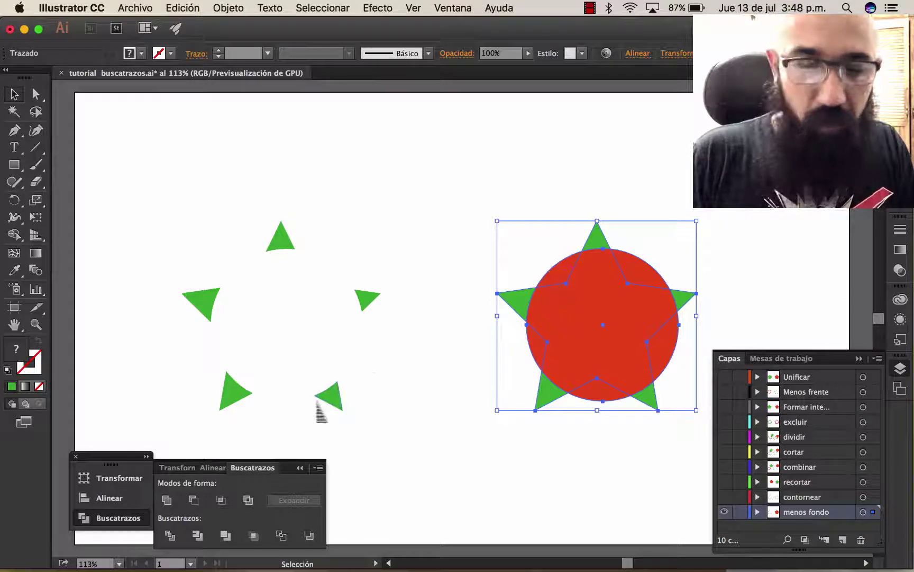
Apply Minus Back to the right circle and star, leaving five curved red circle slivers
click(310, 535)
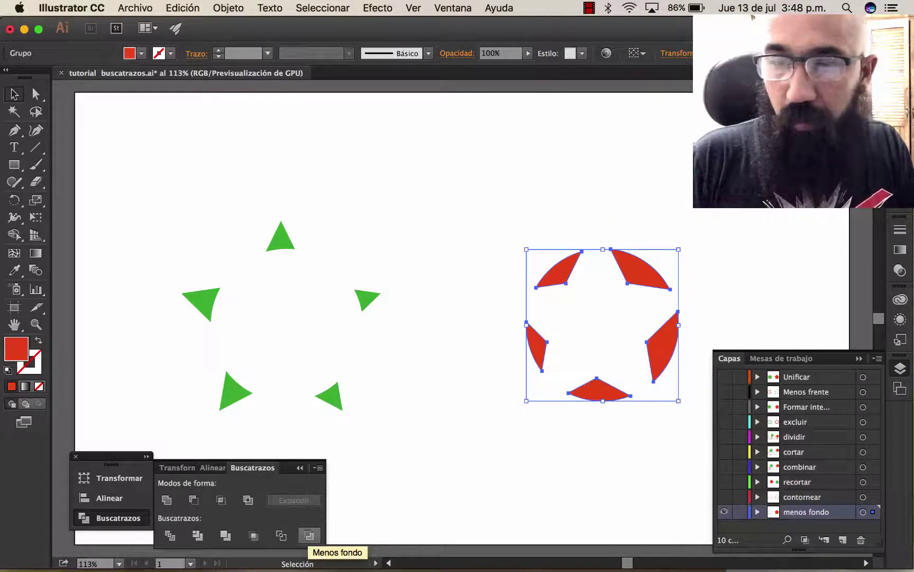